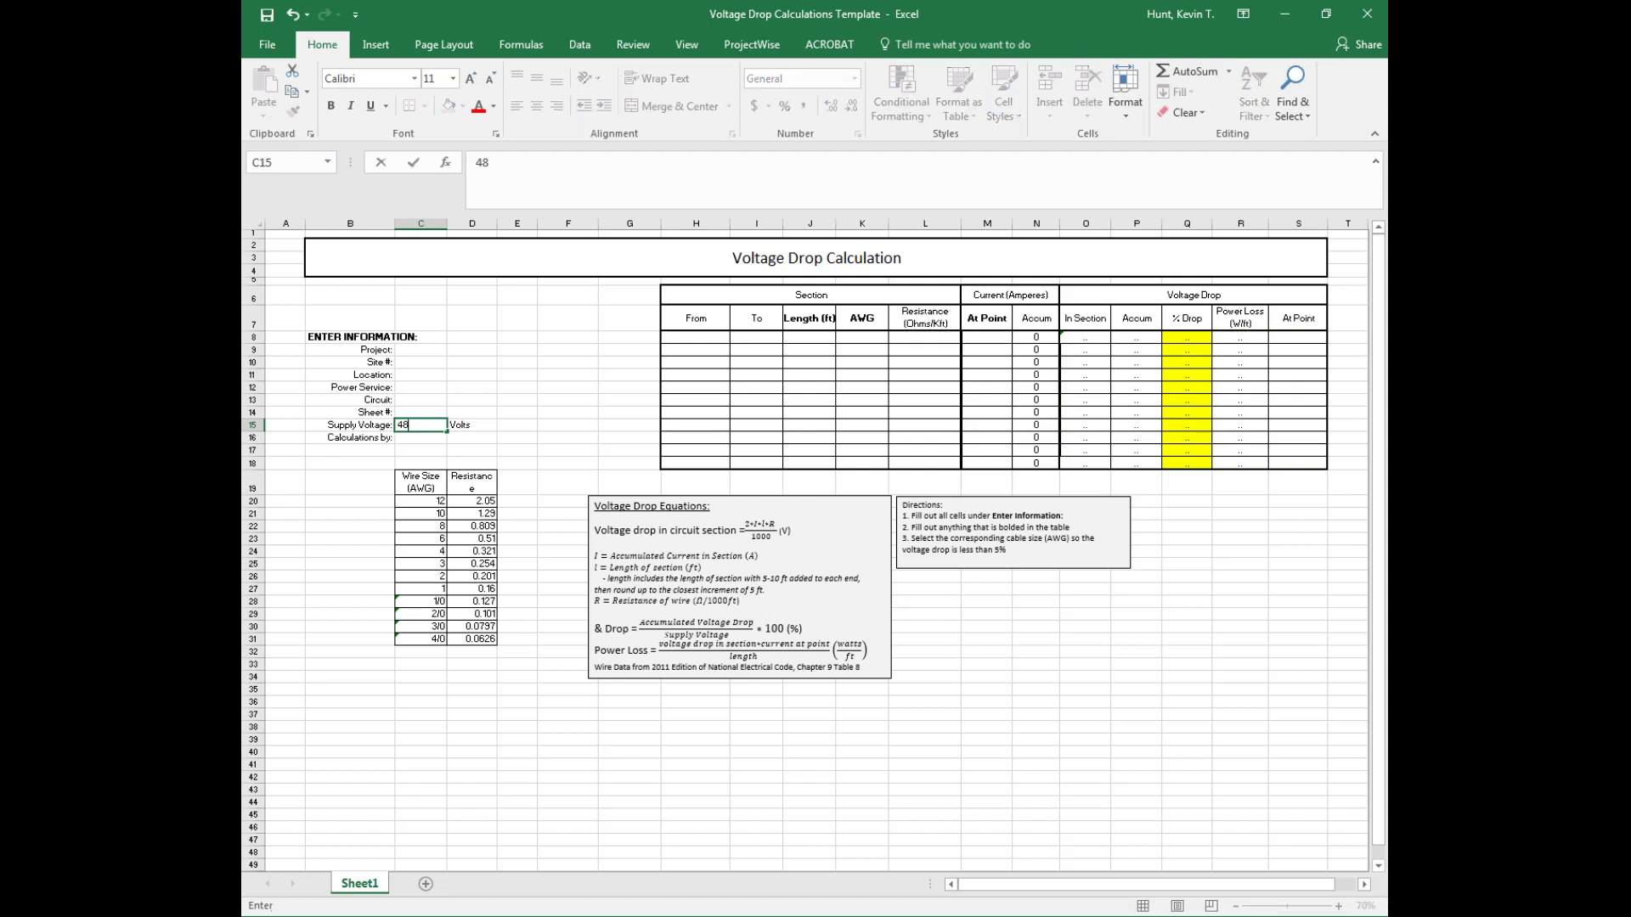
# - Set the supply voltage to 480 volts
pyautogui.write('0')
pyautogui.press('Return')
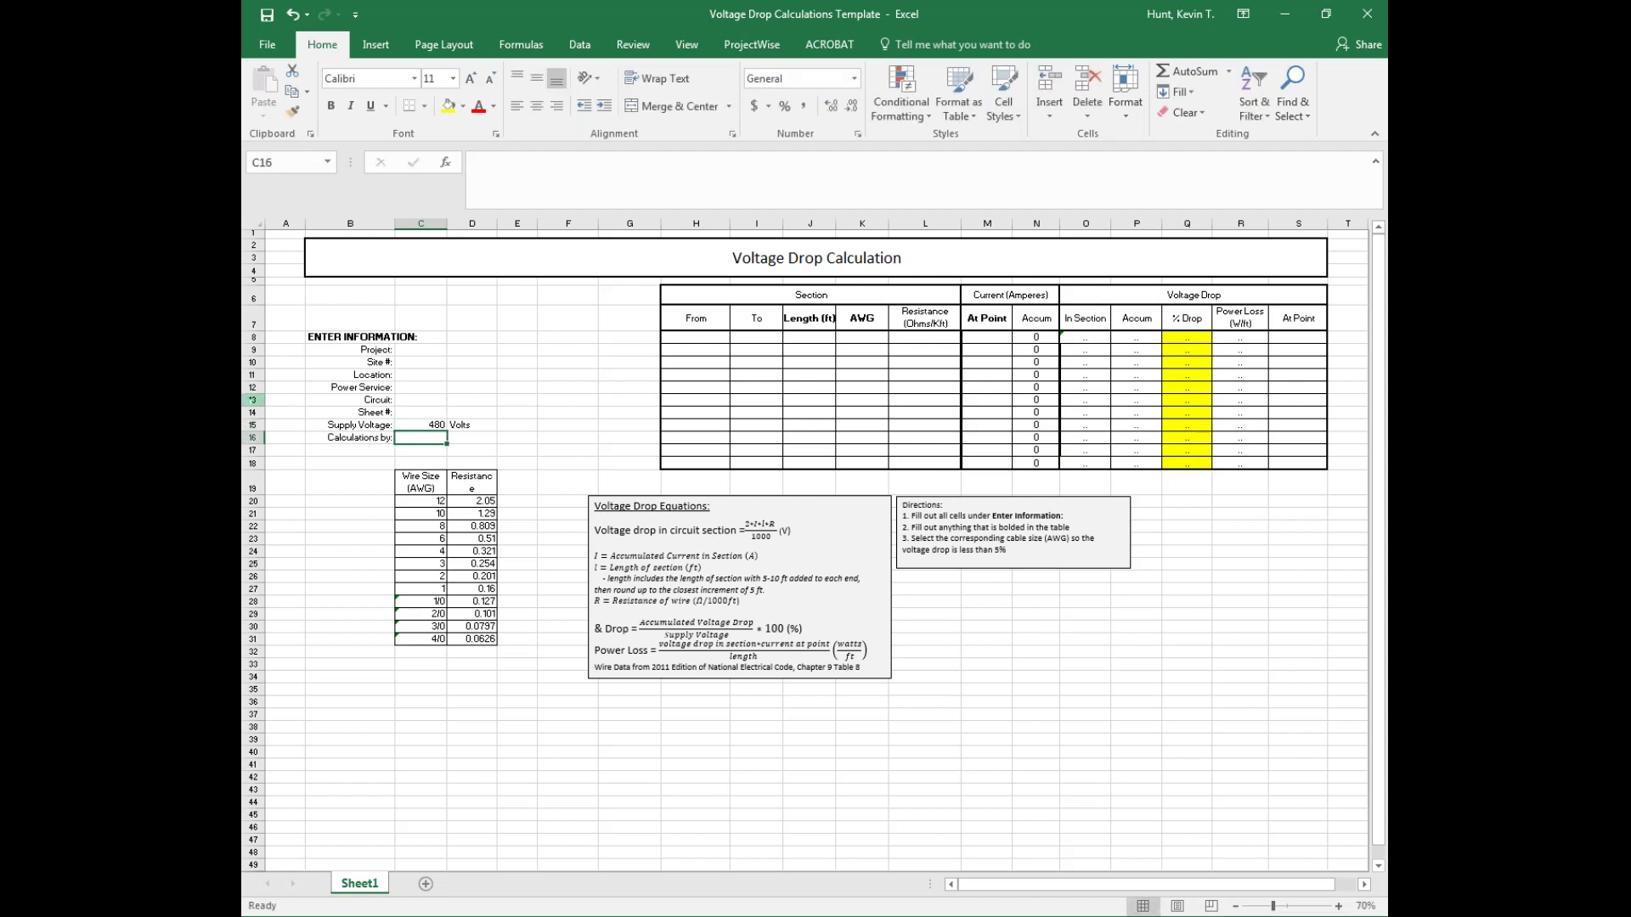
# - Label the first section row as running from "service pole" to "cabinet"
pyautogui.click(710, 339)
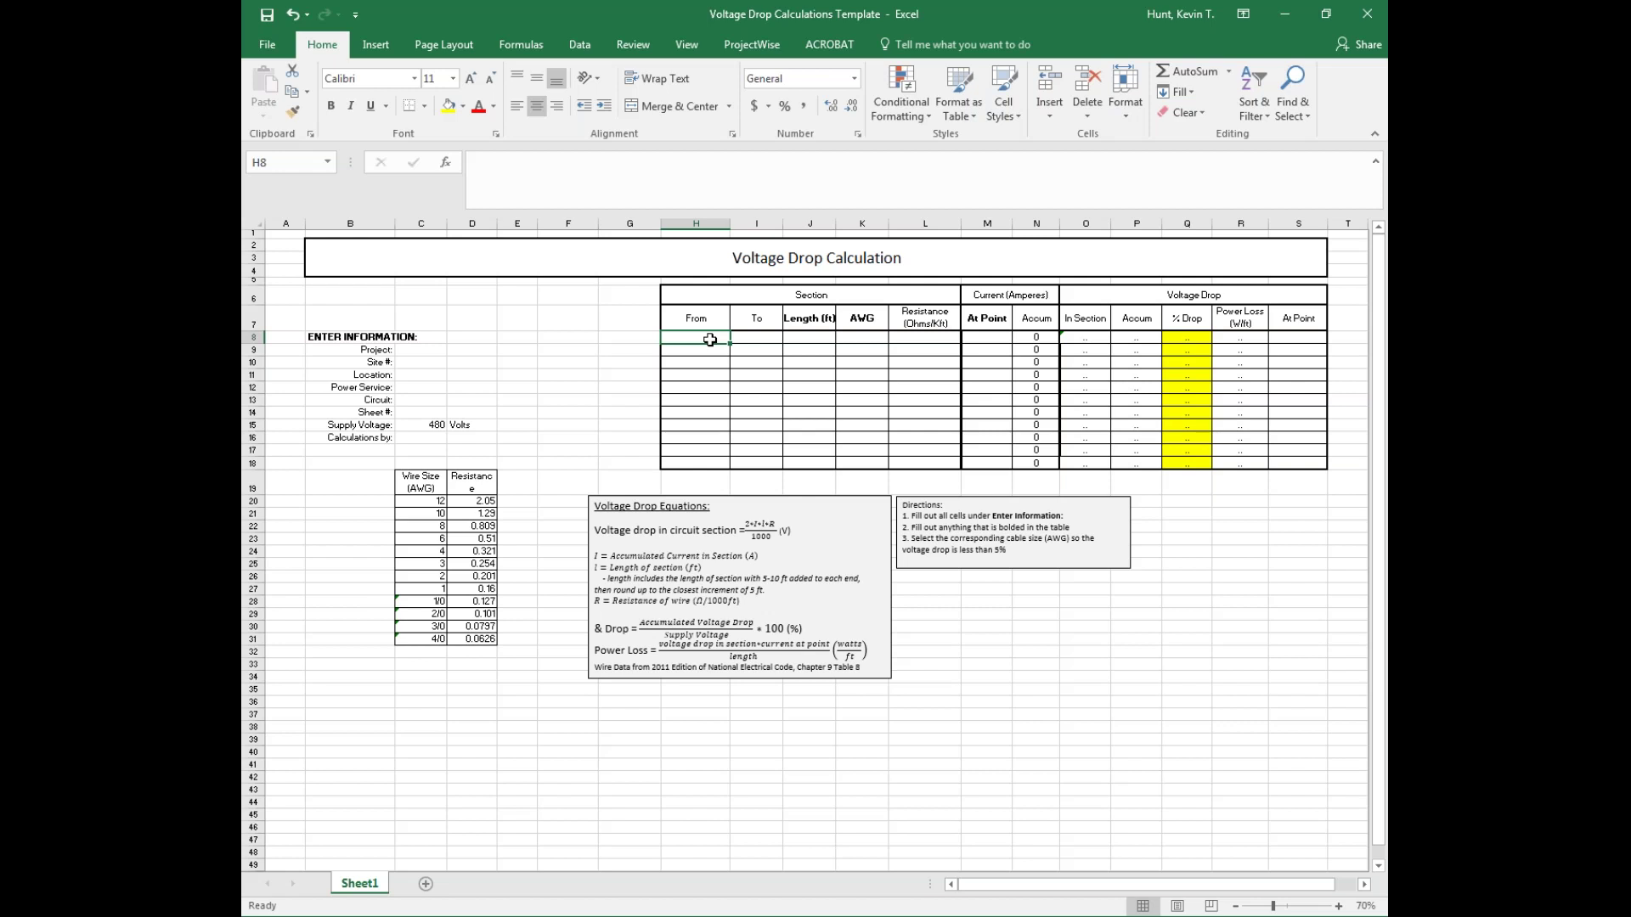
pyautogui.write('section')
pyautogui.press('BackSpace')
pyautogui.press('BackSpace')
pyautogui.write('rvice pole')
pyautogui.press('Tab')
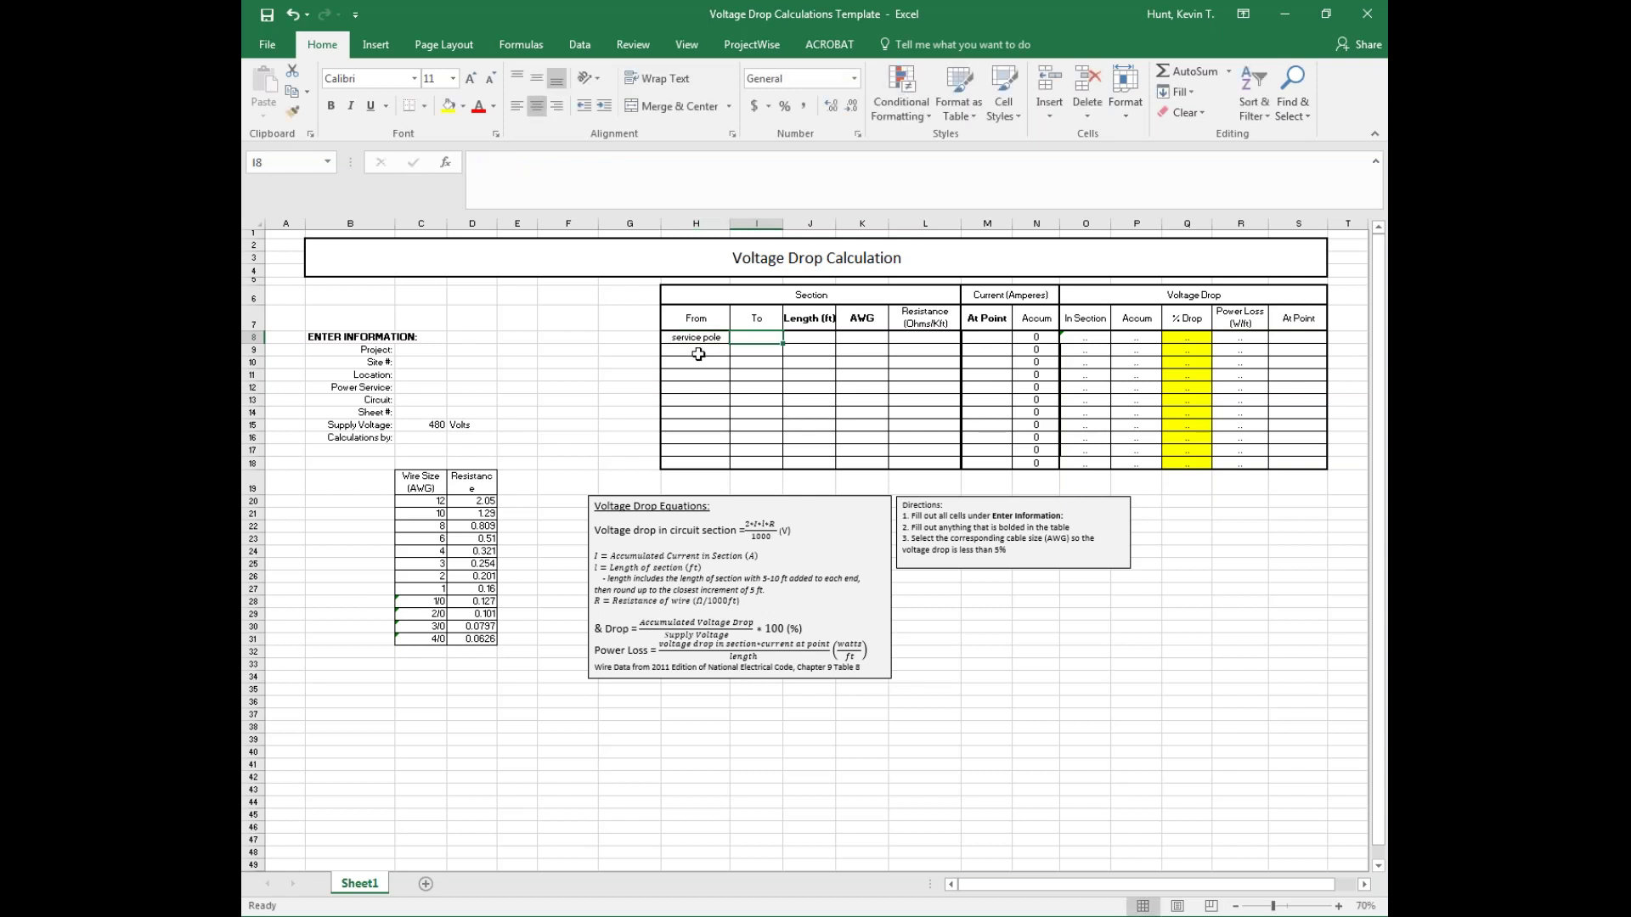
pyautogui.write('cabinet')
pyautogui.press('Tab')
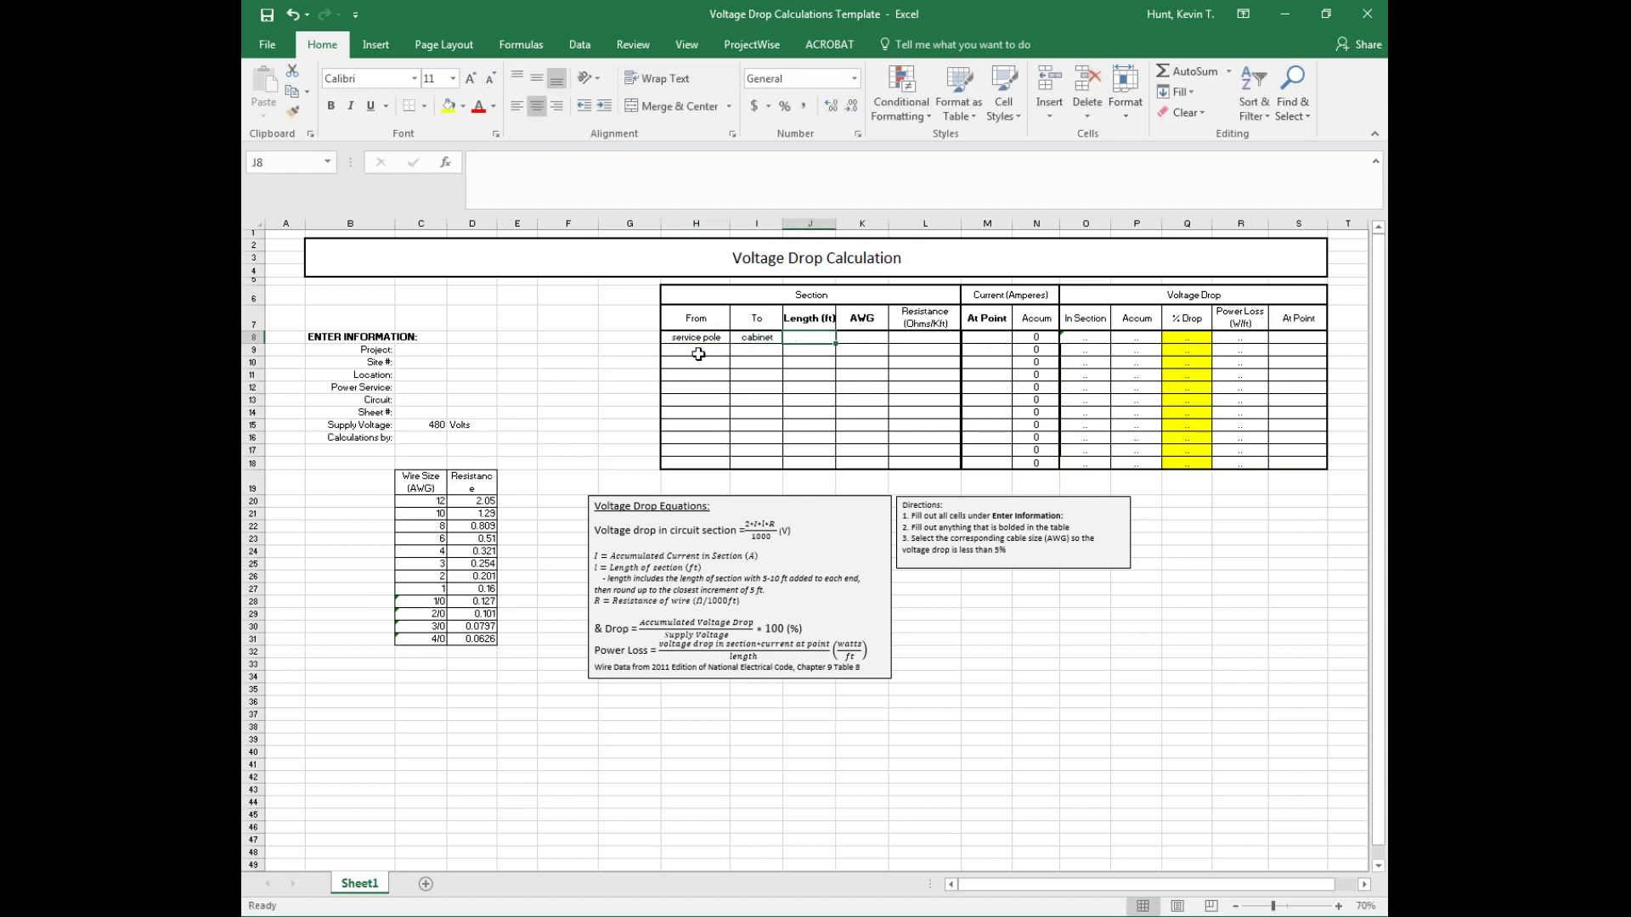
# - Give the service pole to cabinet section a length of 1064 ft and an at-point current of 30 amperes
pyautogui.write('1064')
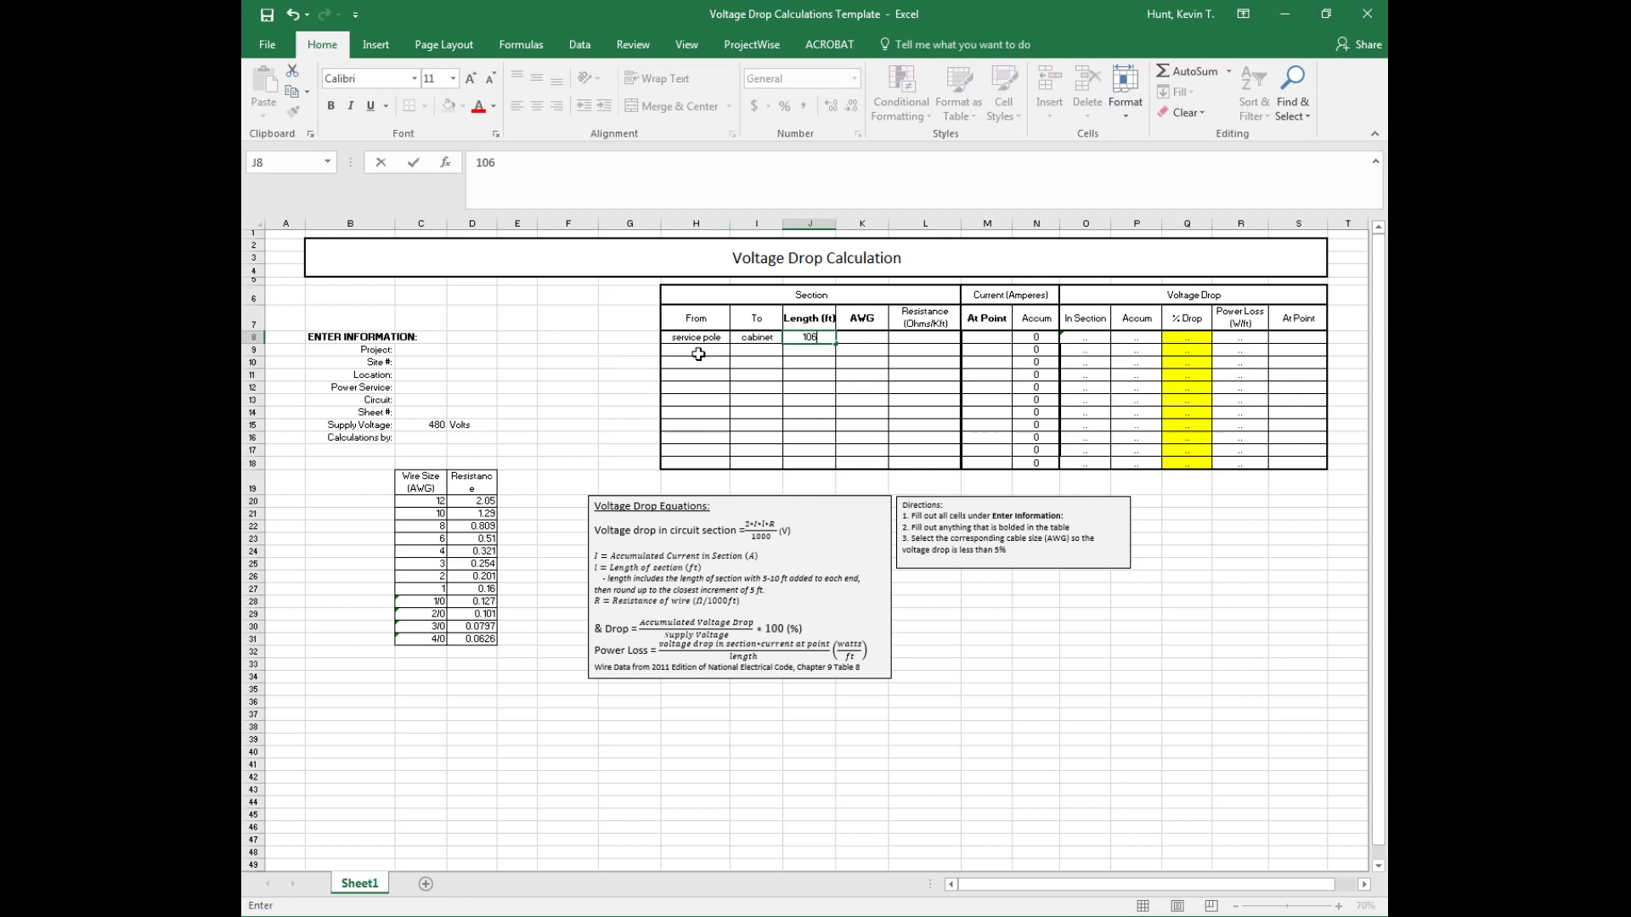
pyautogui.press('Tab')
pyautogui.press('Tab')
pyautogui.press('Tab')
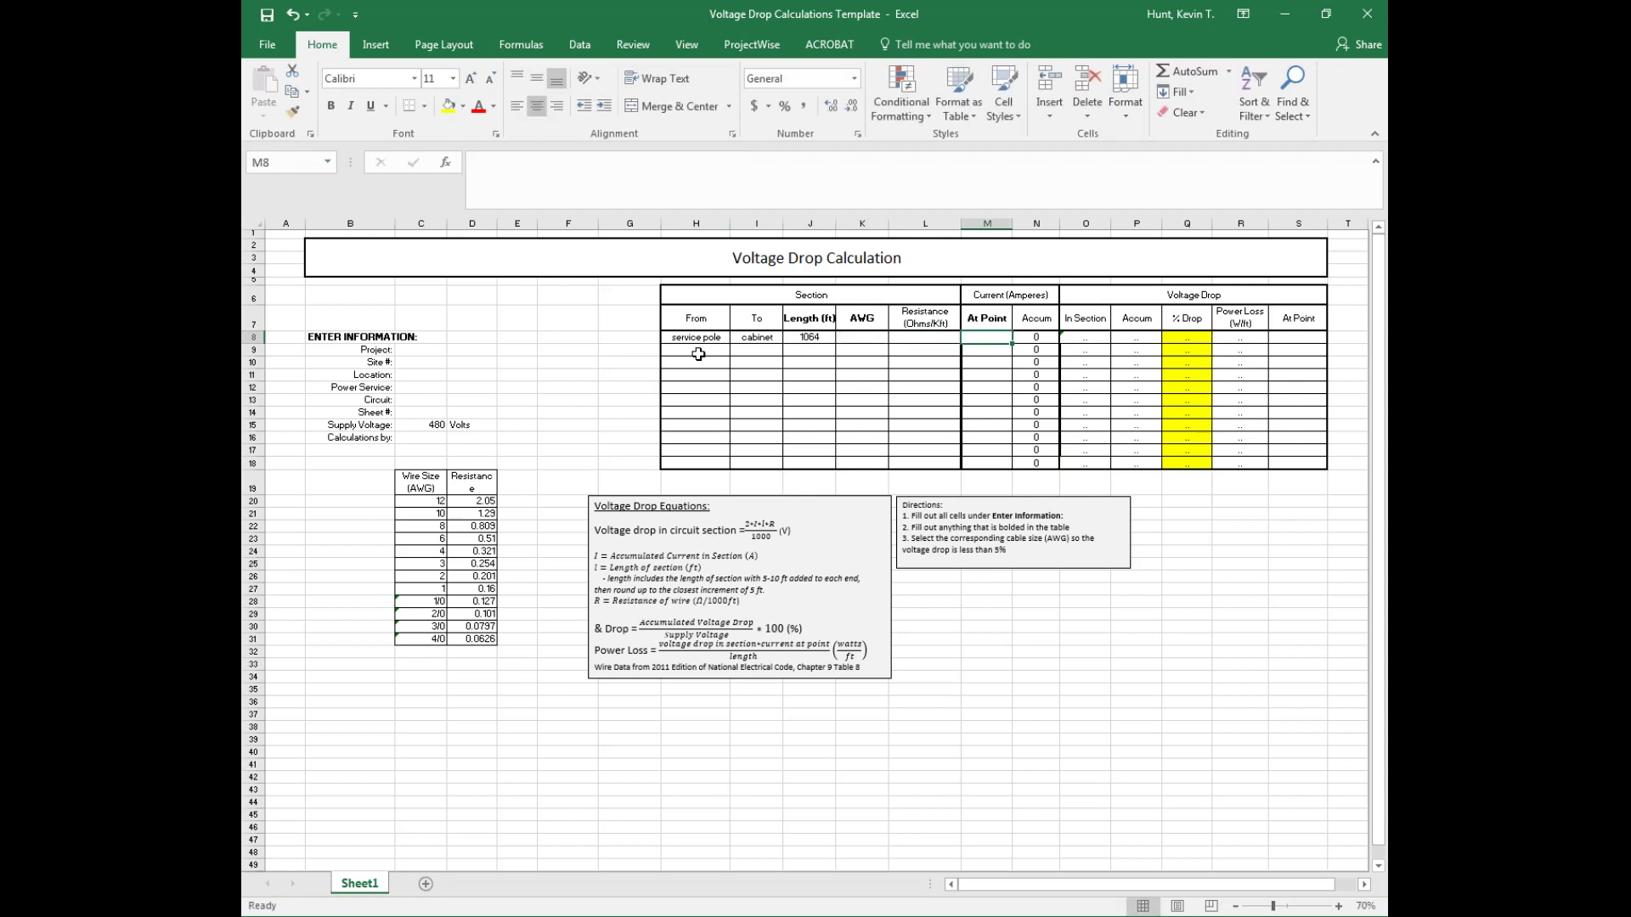
pyautogui.write('30')
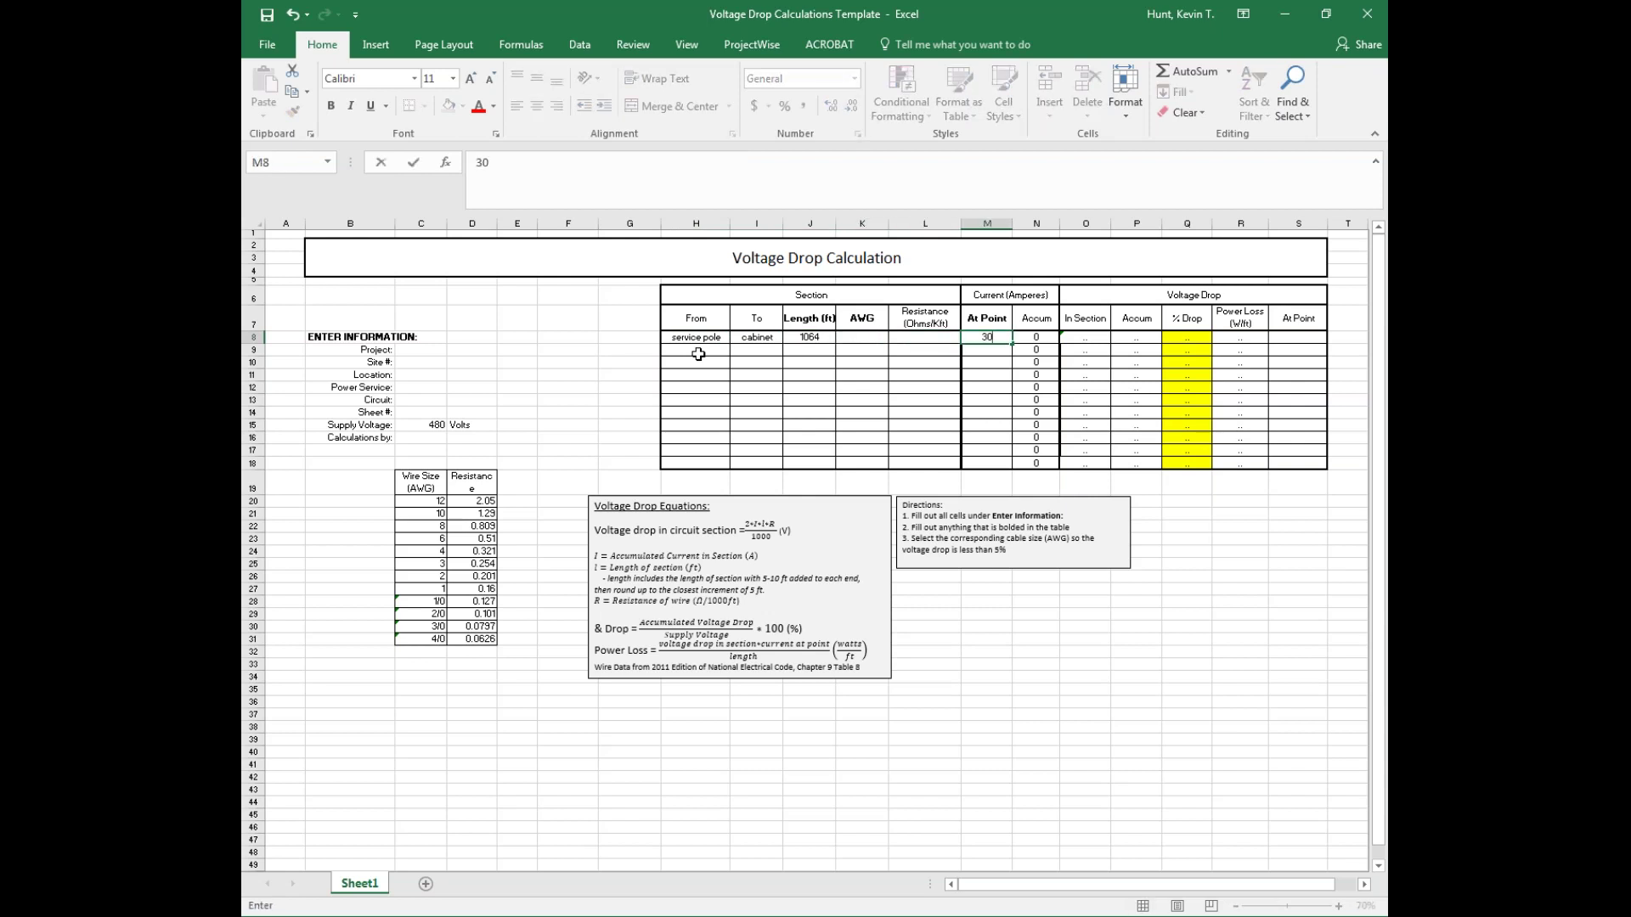
pyautogui.click(698, 354)
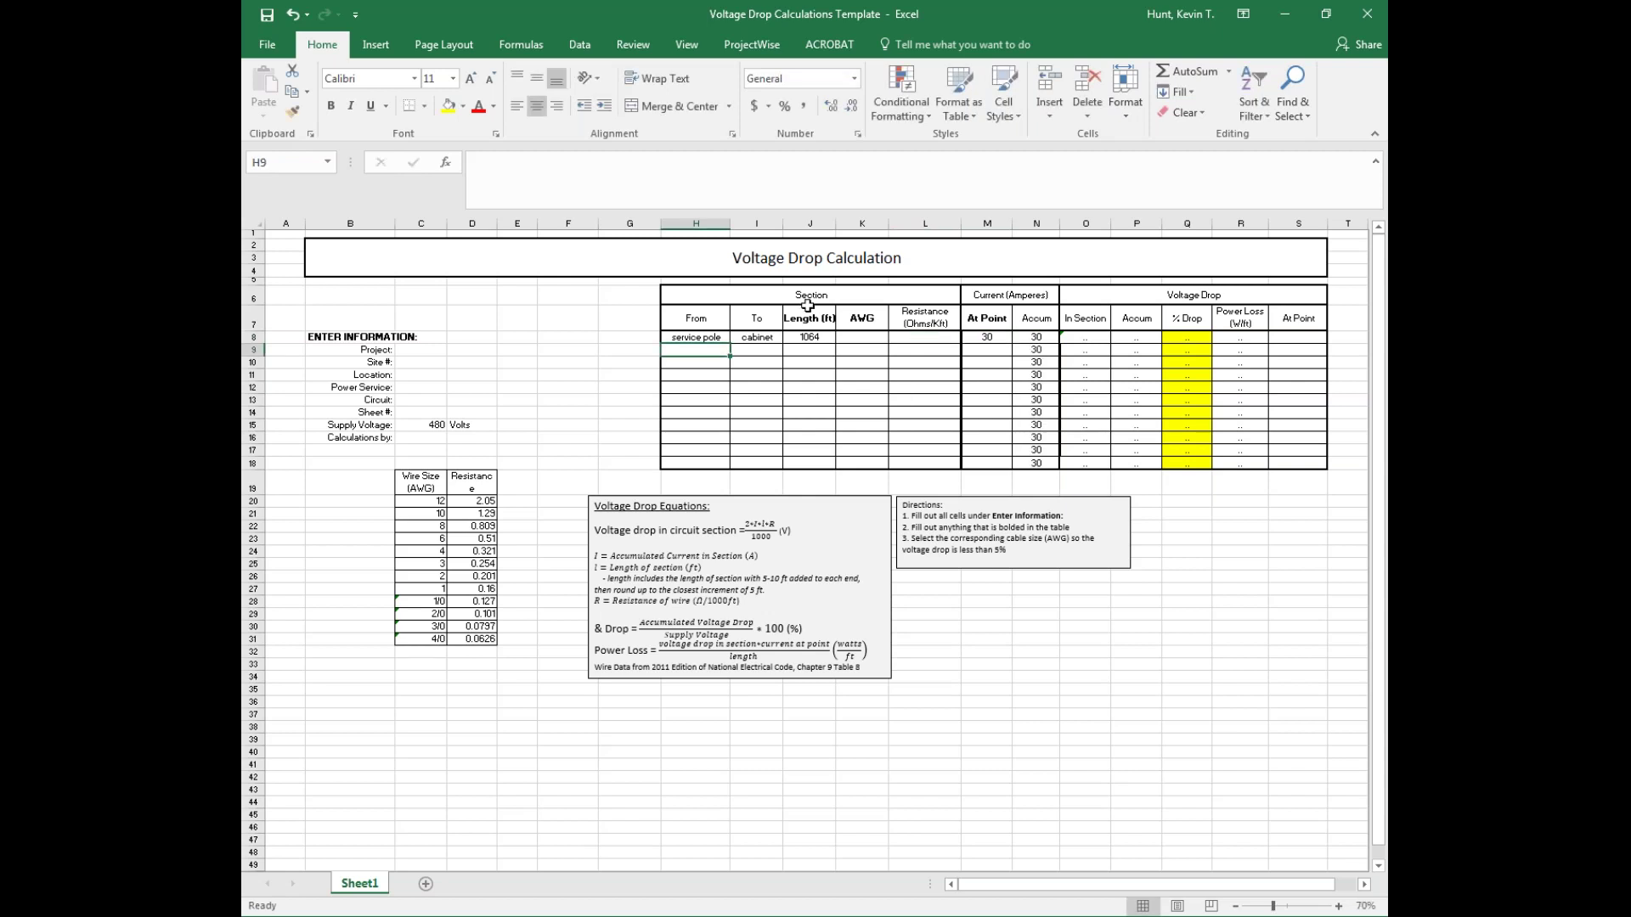
# - Try wire sizes 8 and 6 AWG for the service pole to cabinet section and settle on 4 AWG
pyautogui.click(864, 339)
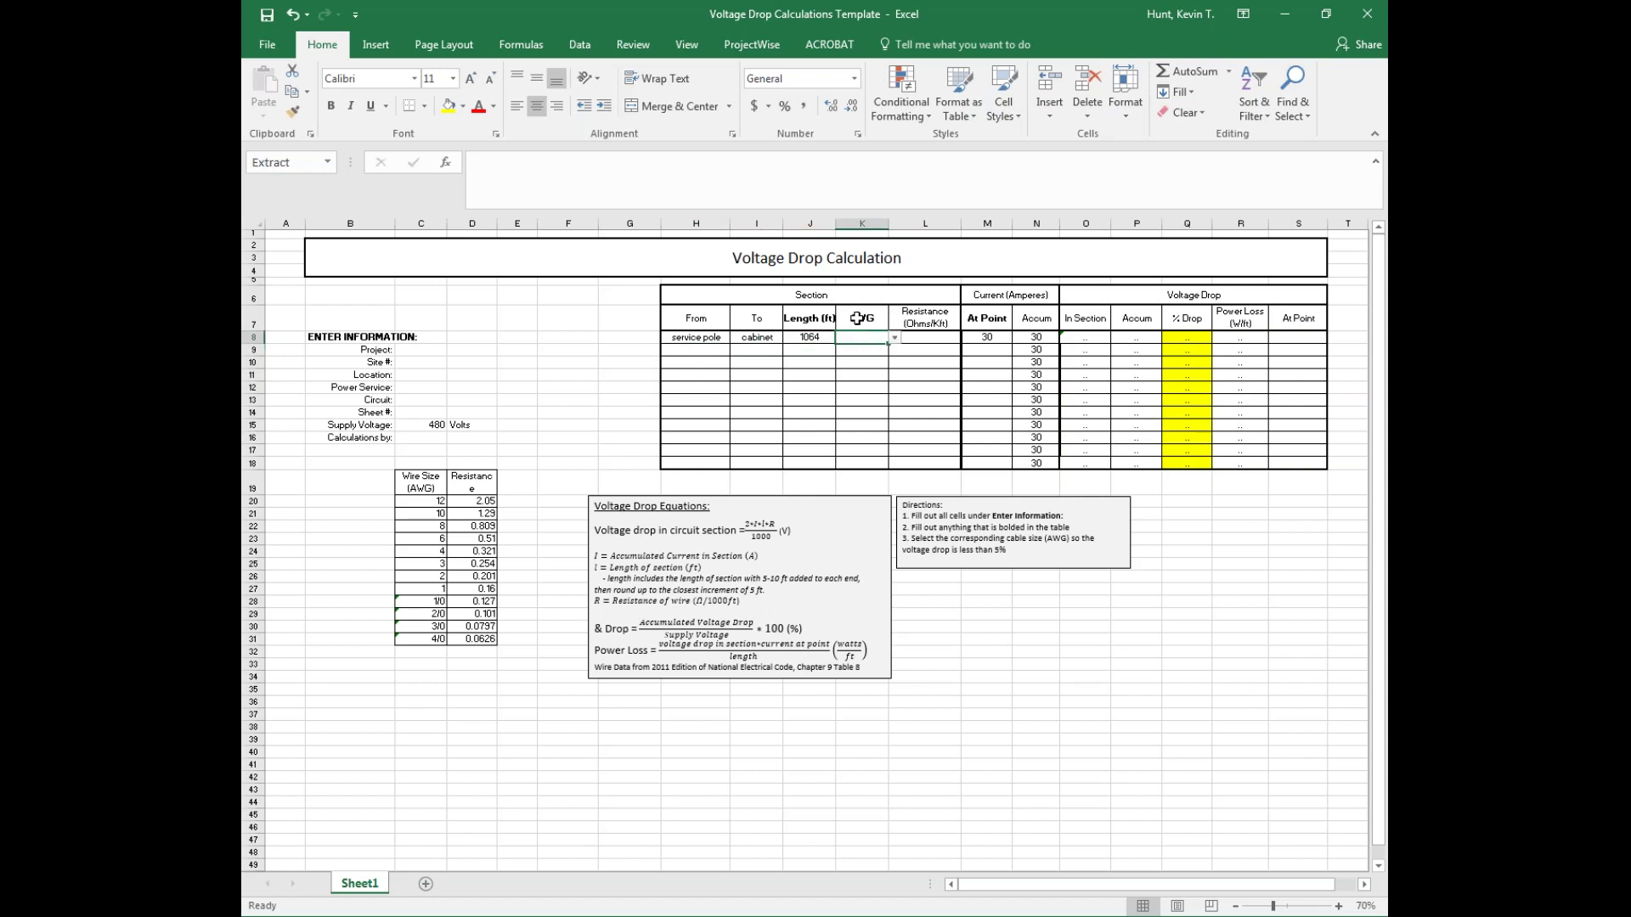
pyautogui.click(894, 338)
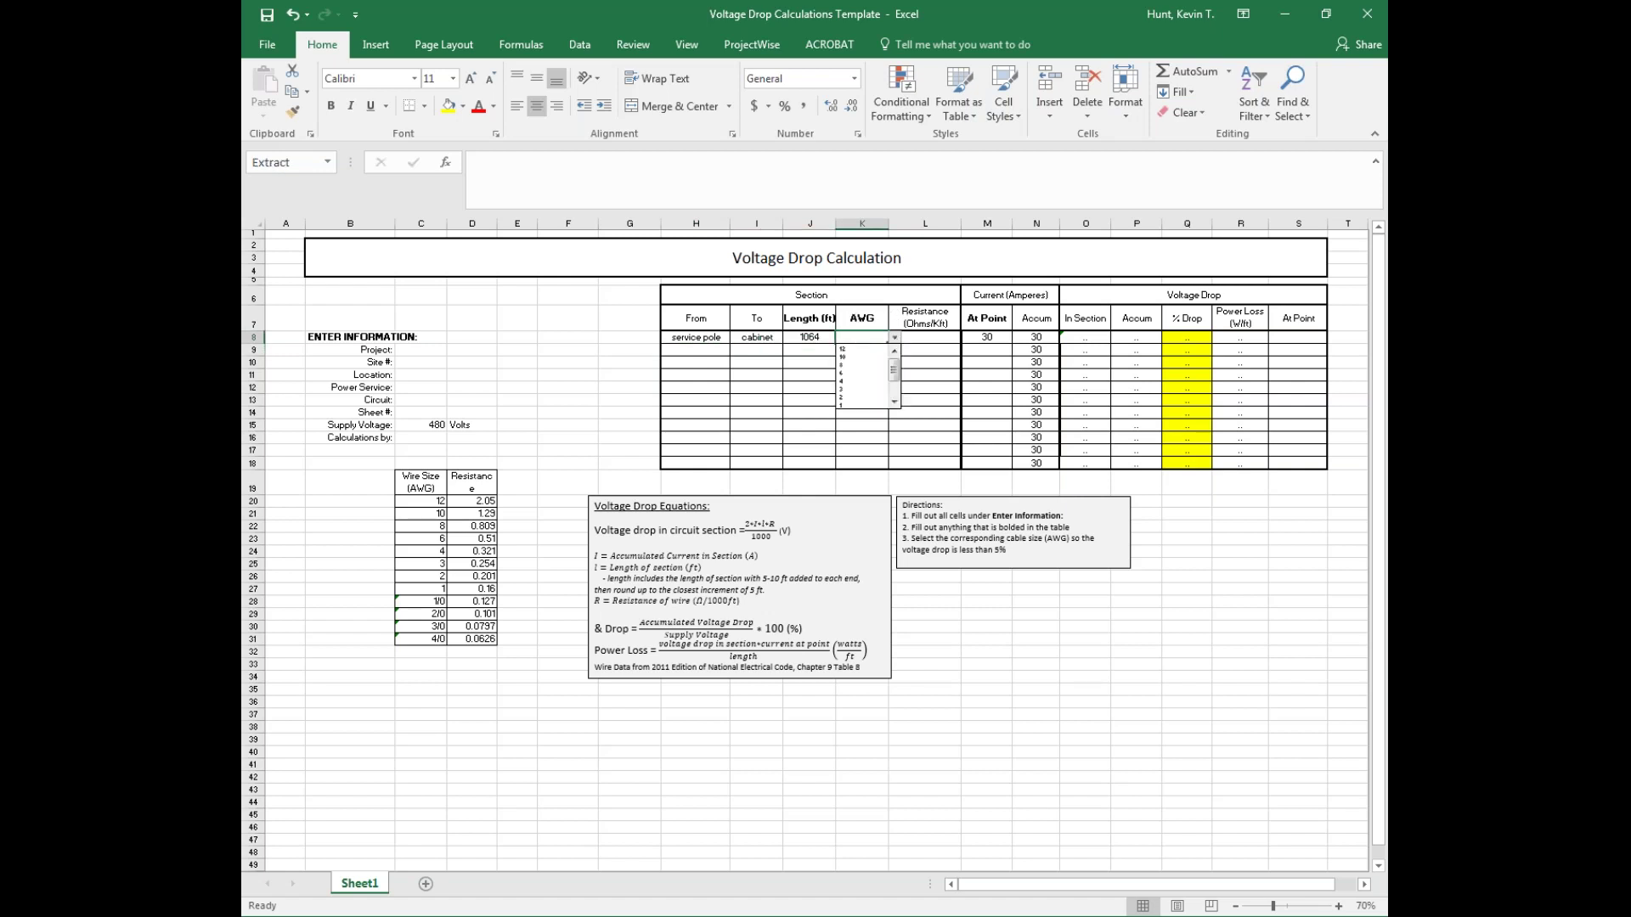
pyautogui.click(868, 368)
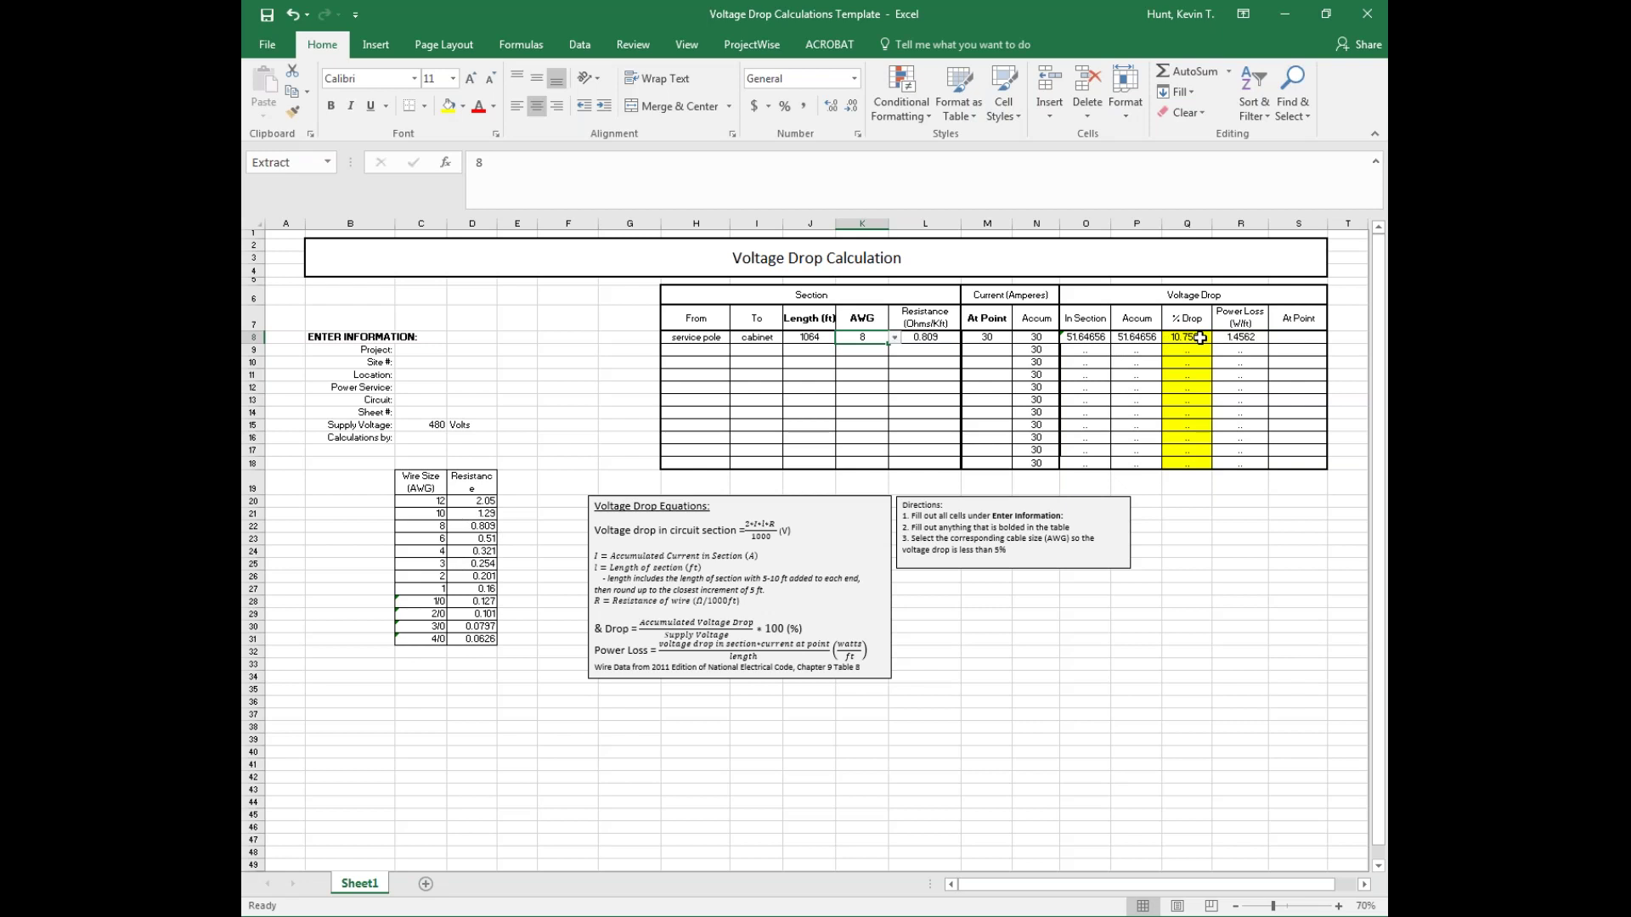
pyautogui.click(895, 338)
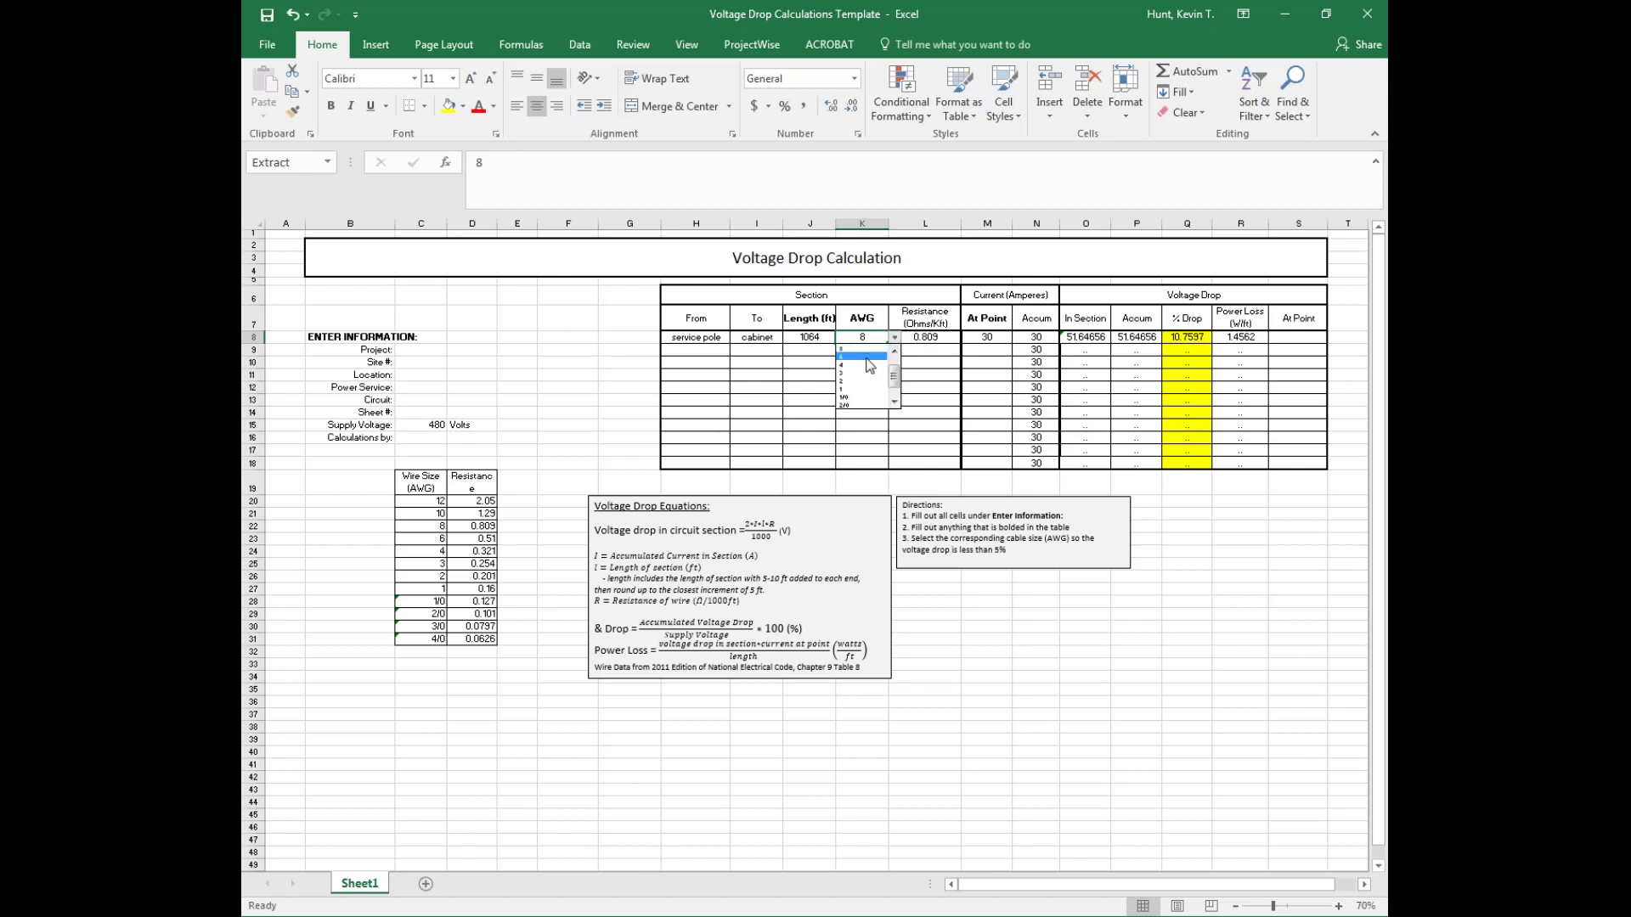
pyautogui.click(868, 357)
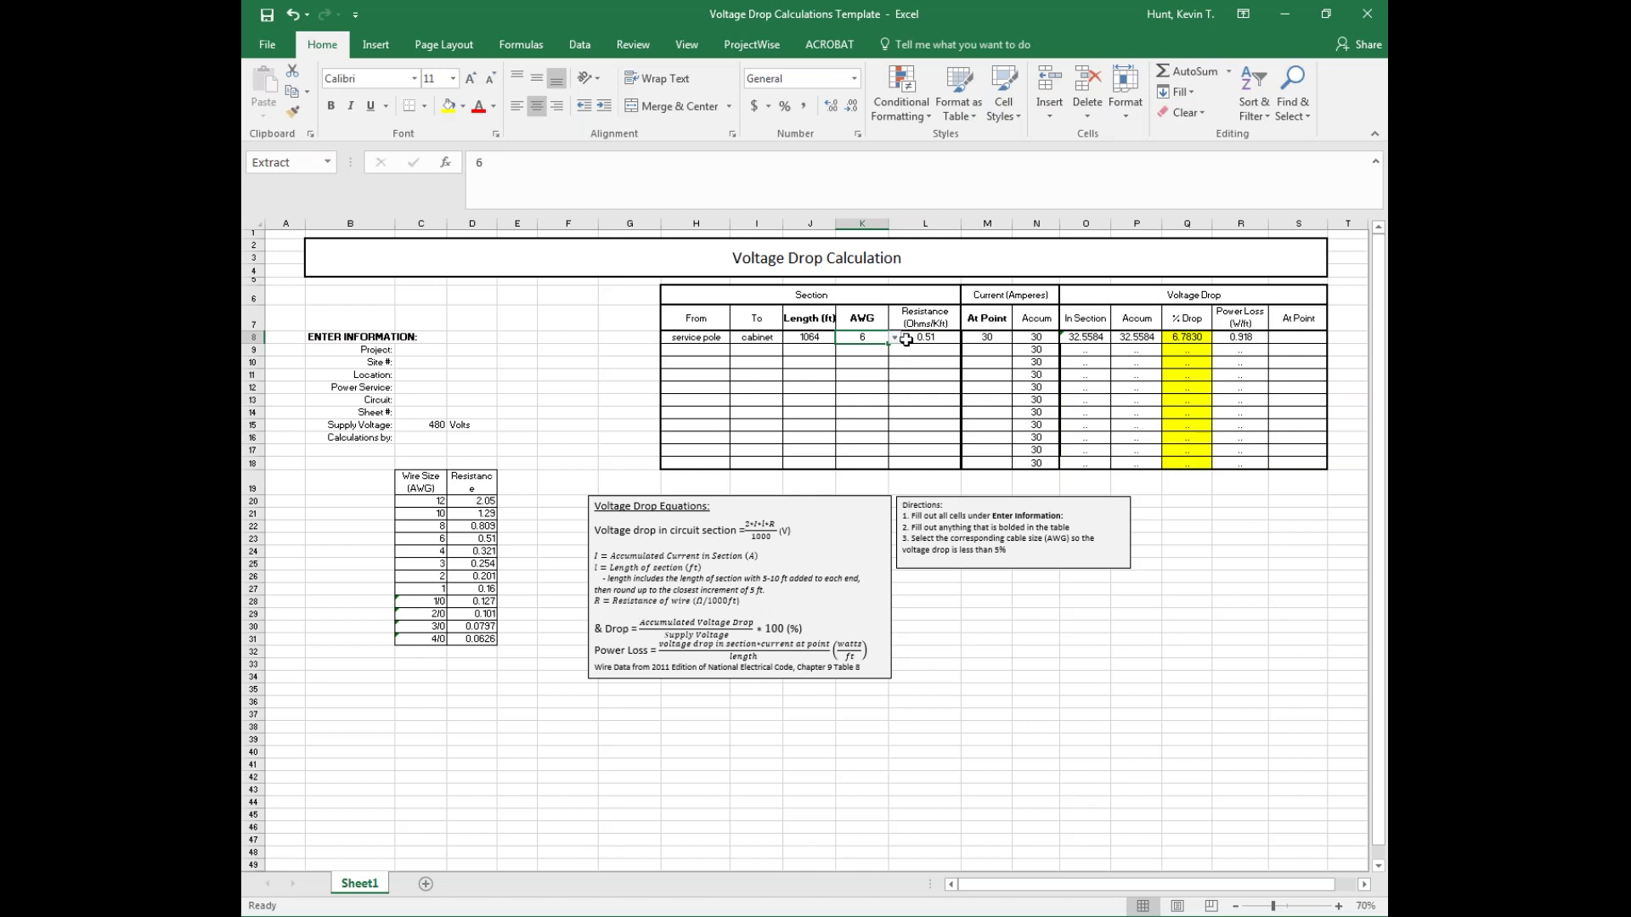
pyautogui.click(894, 338)
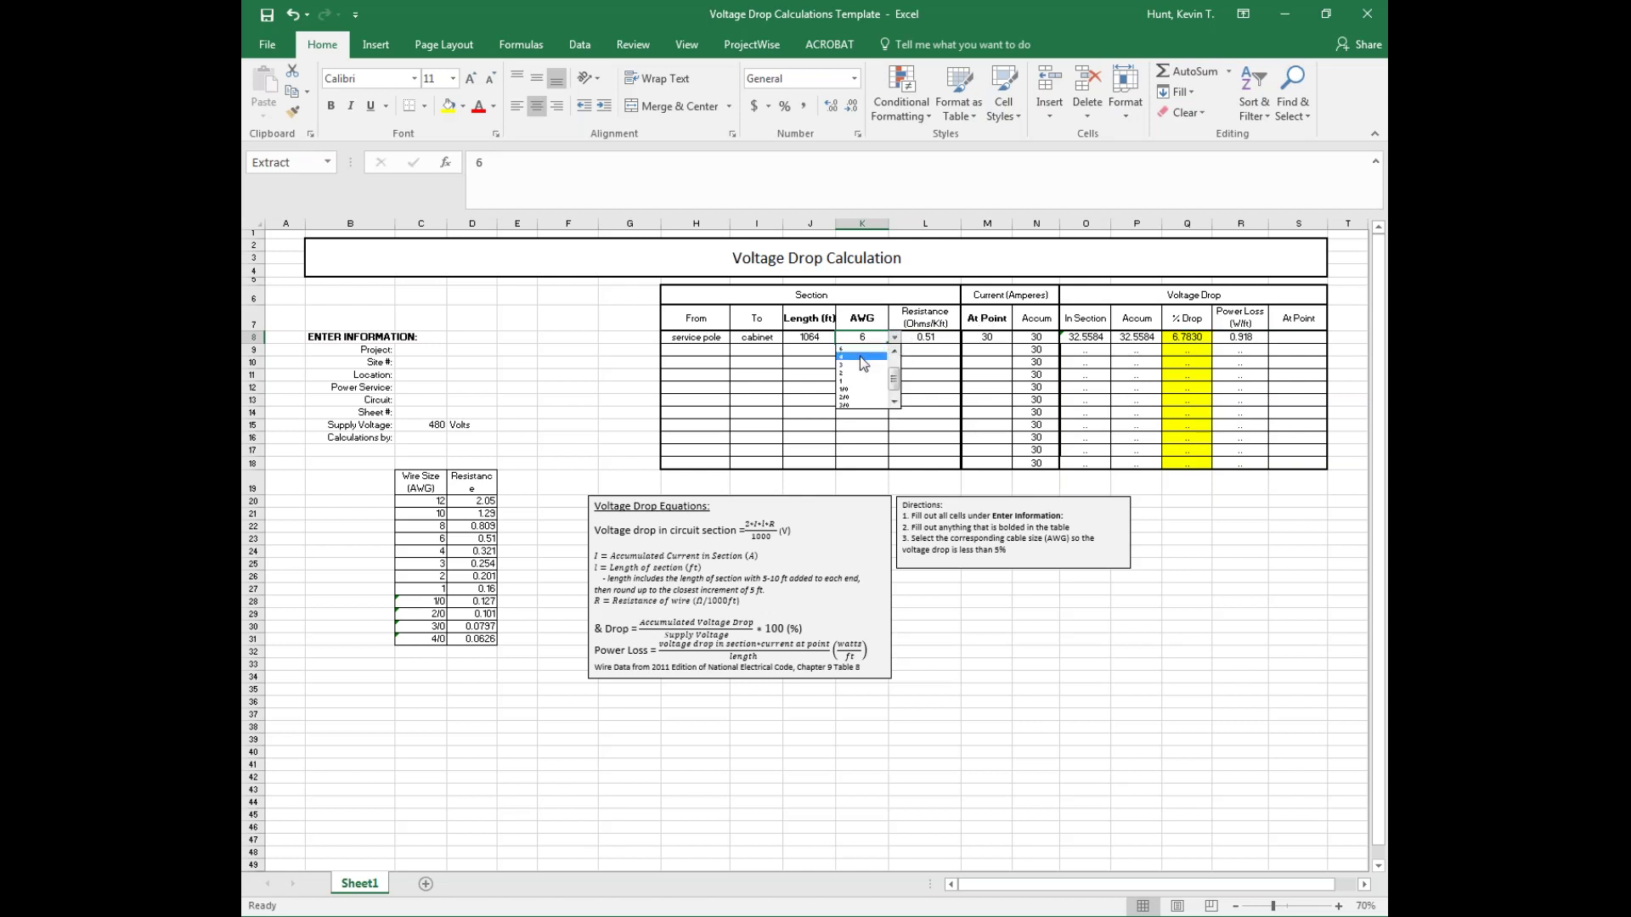
pyautogui.click(859, 355)
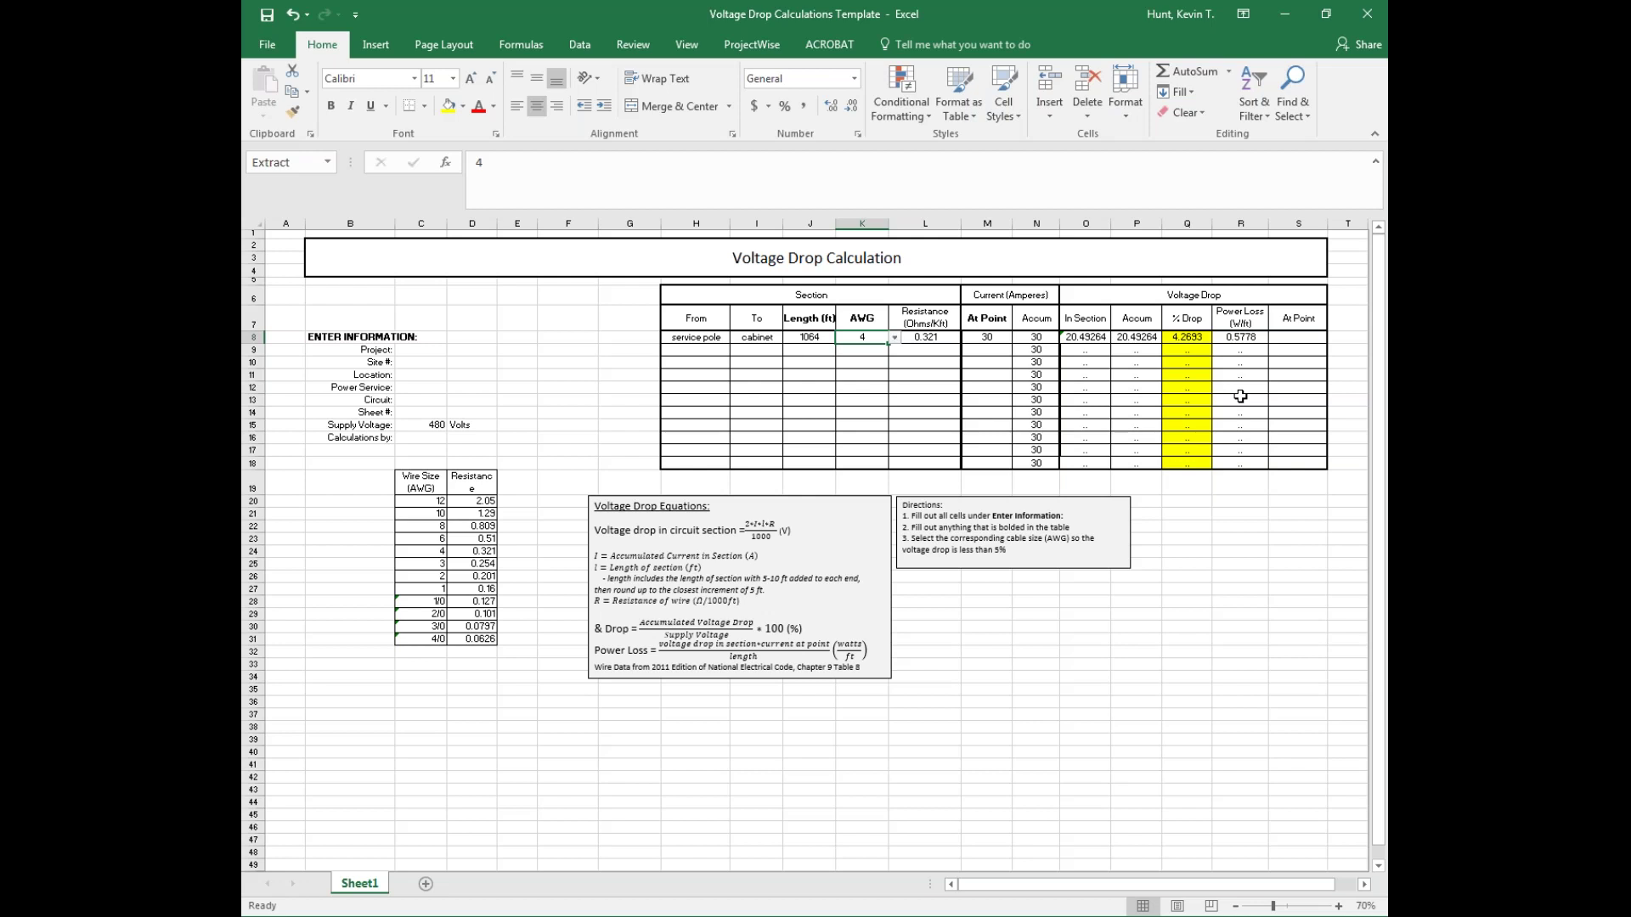
# - Set the section's at-point current to 60 amperes and its wire size to 1 AWG
pyautogui.click(992, 337)
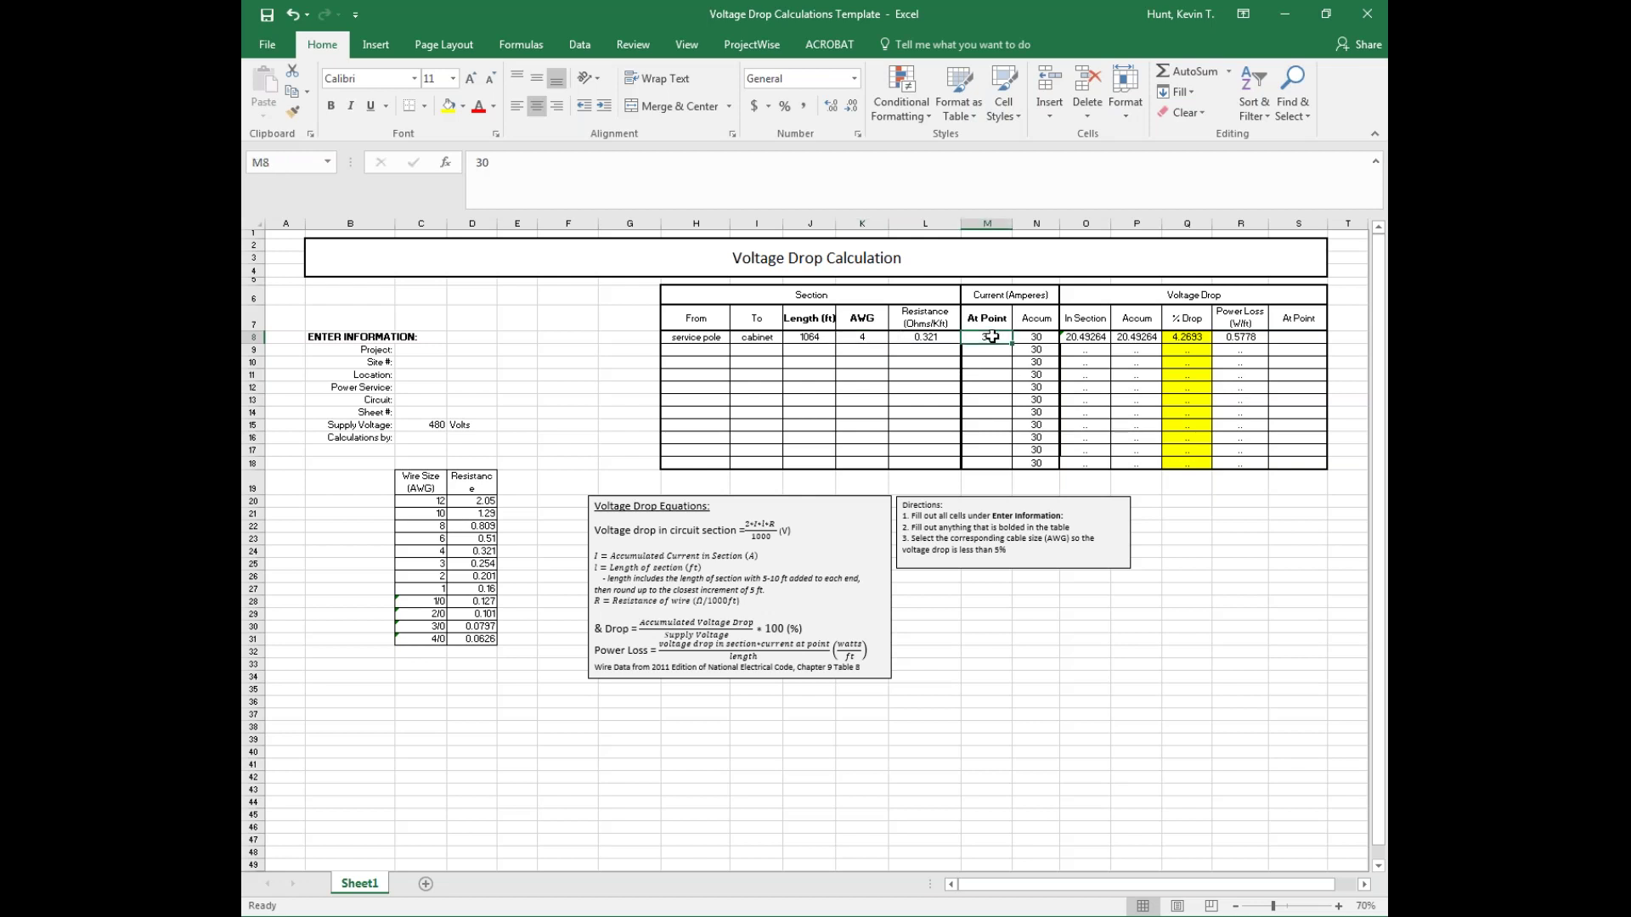
pyautogui.write('60')
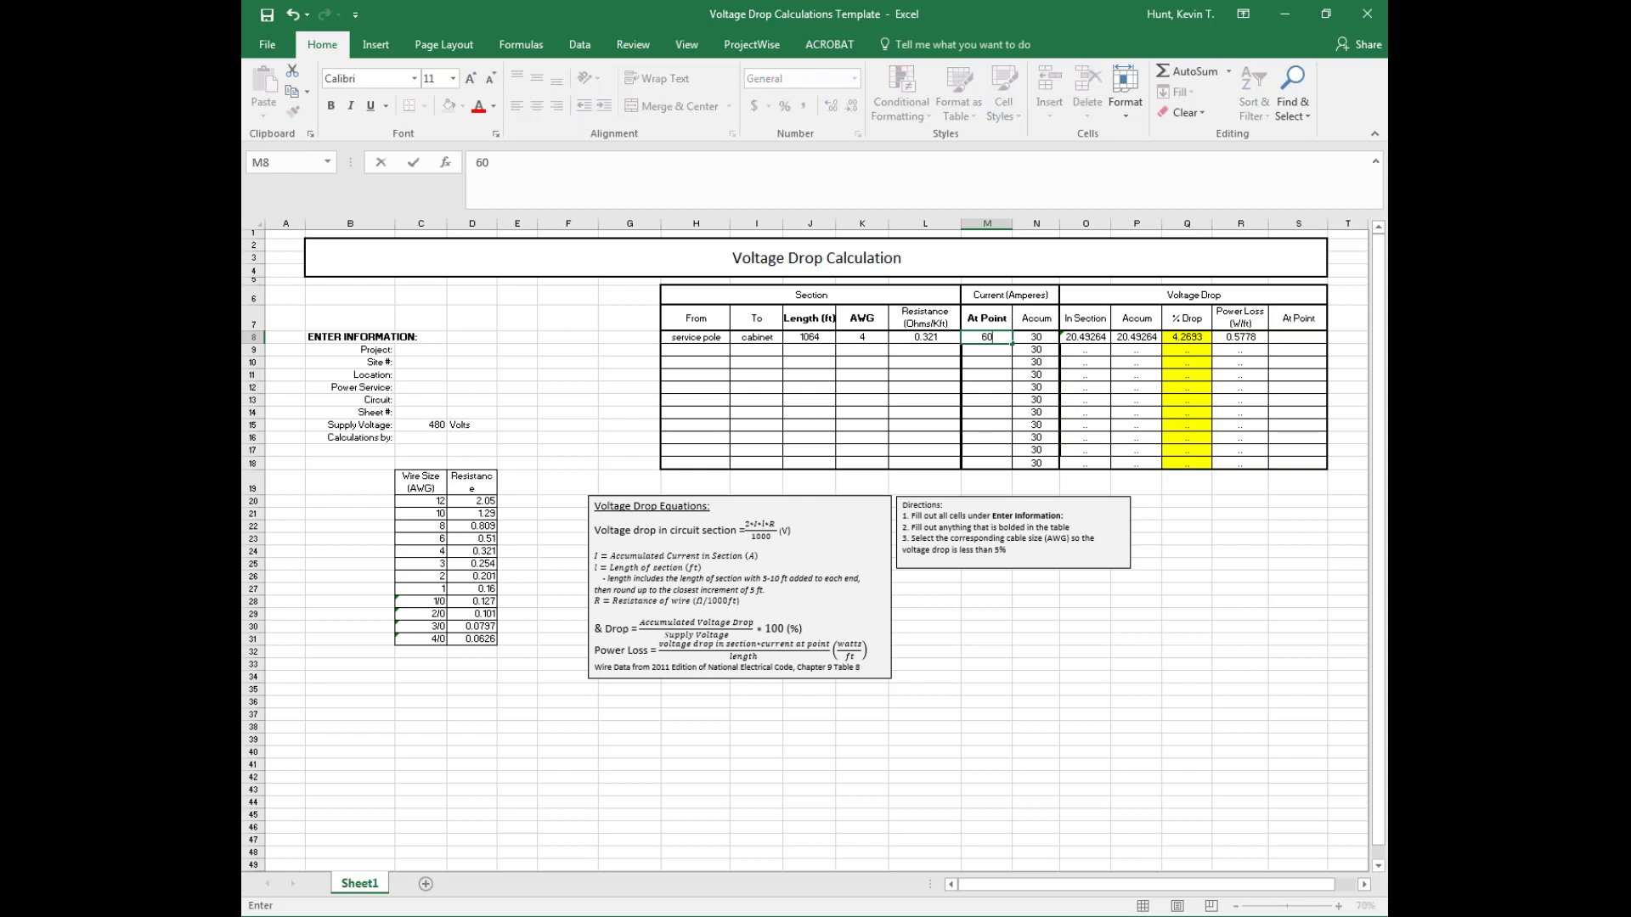
pyautogui.press('Return')
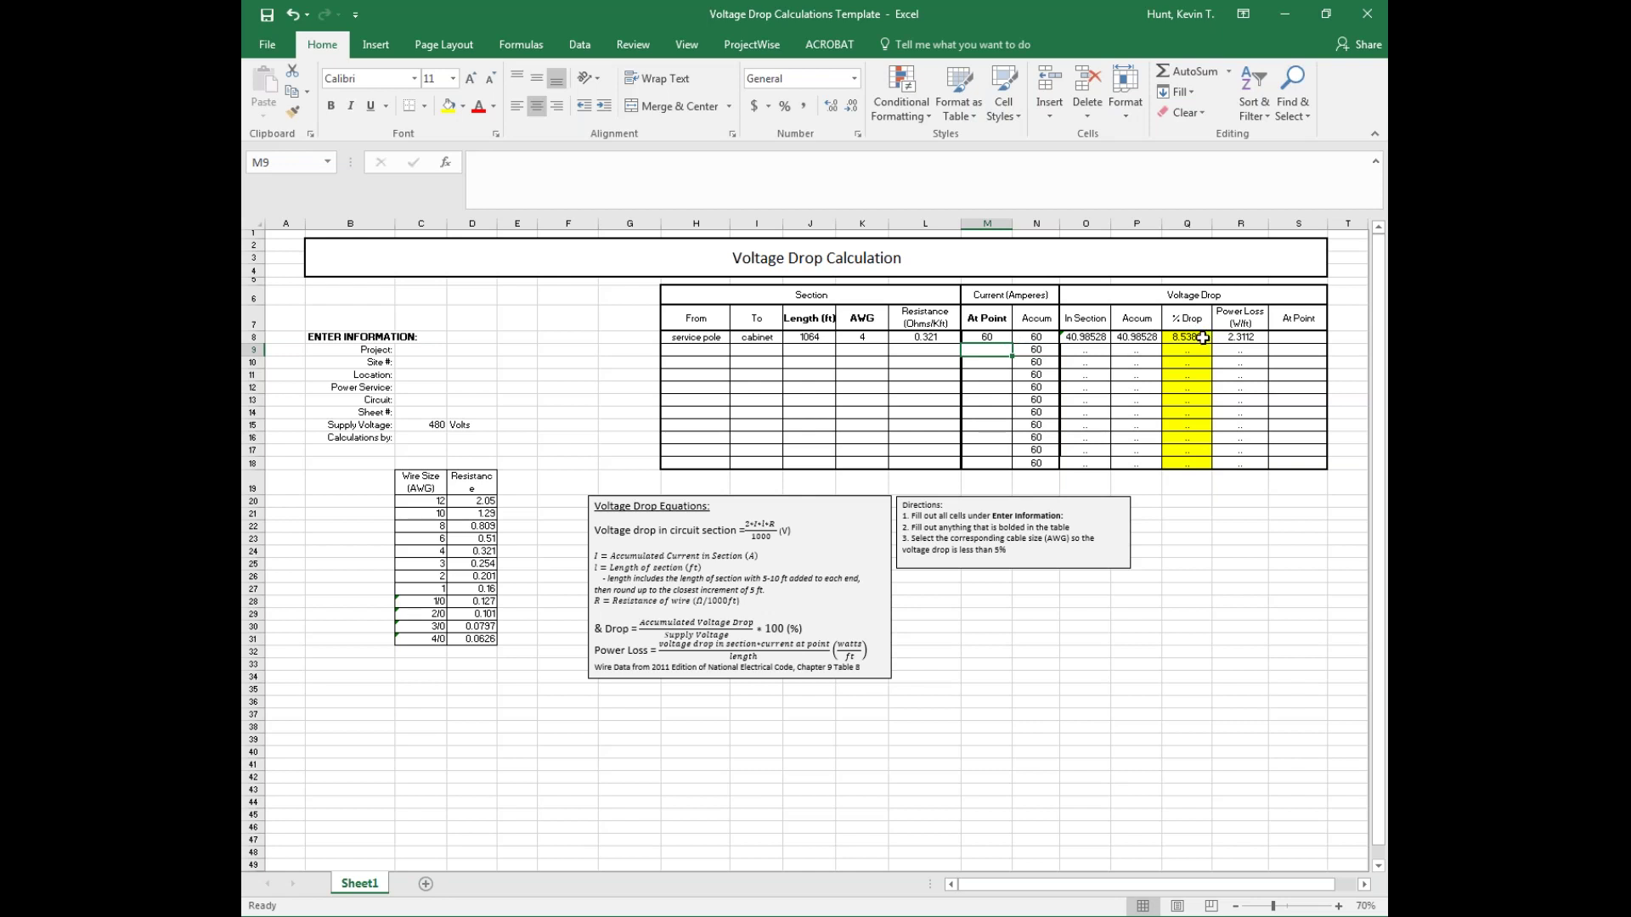
pyautogui.click(869, 337)
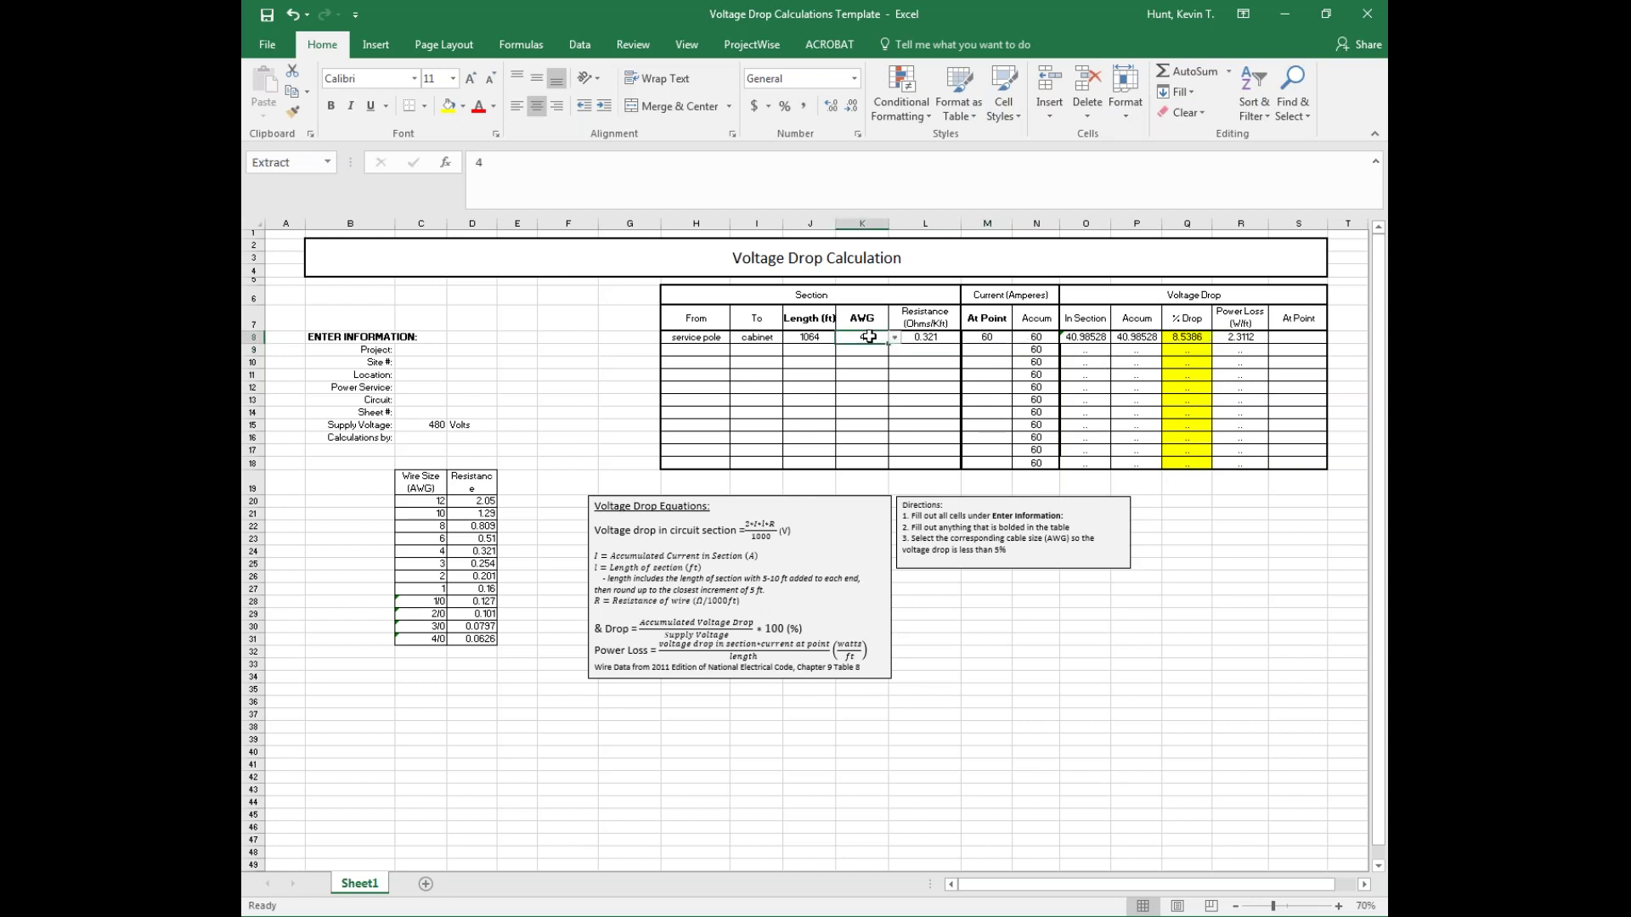
pyautogui.click(894, 337)
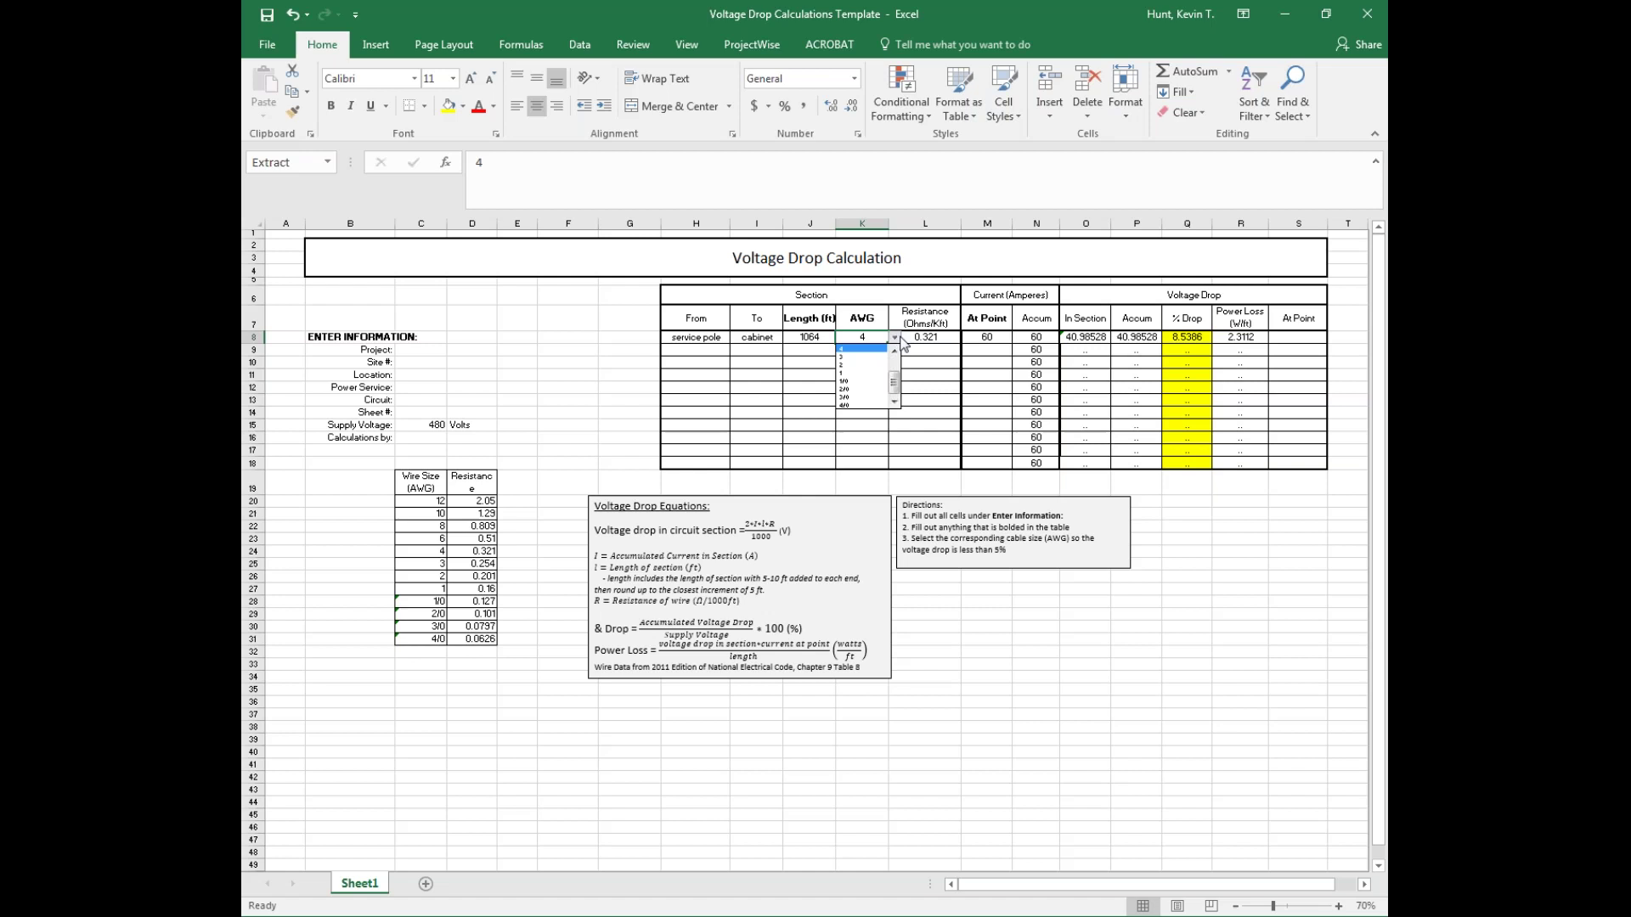
pyautogui.click(854, 374)
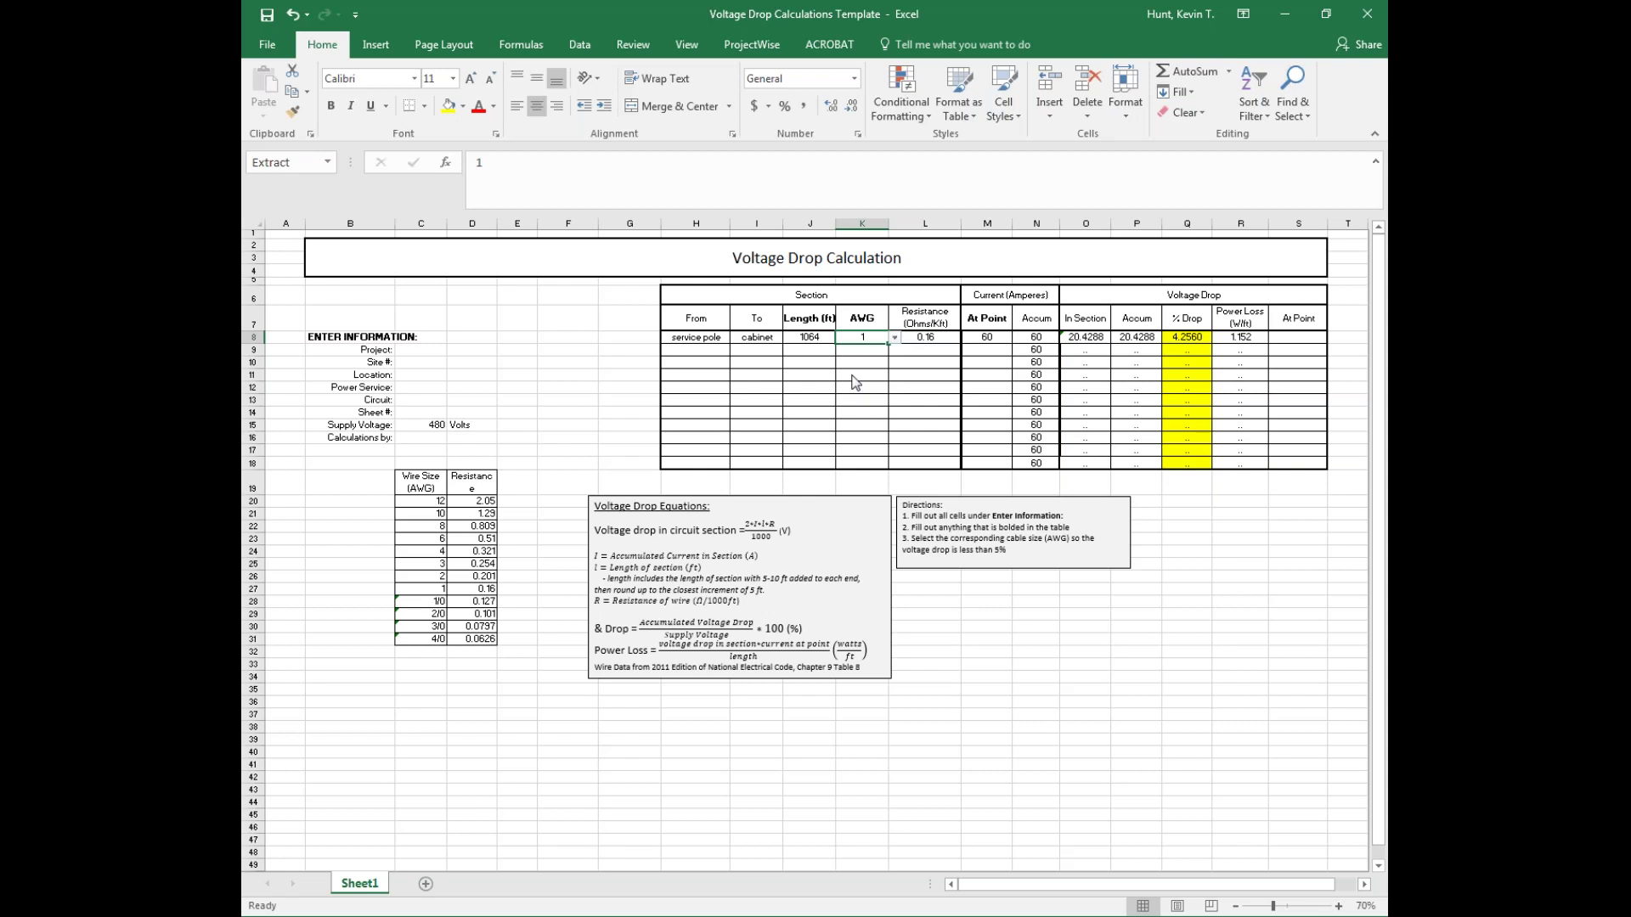
# - Return the section's at-point current to 30 amperes and its wire size to 4 AWG
pyautogui.click(994, 338)
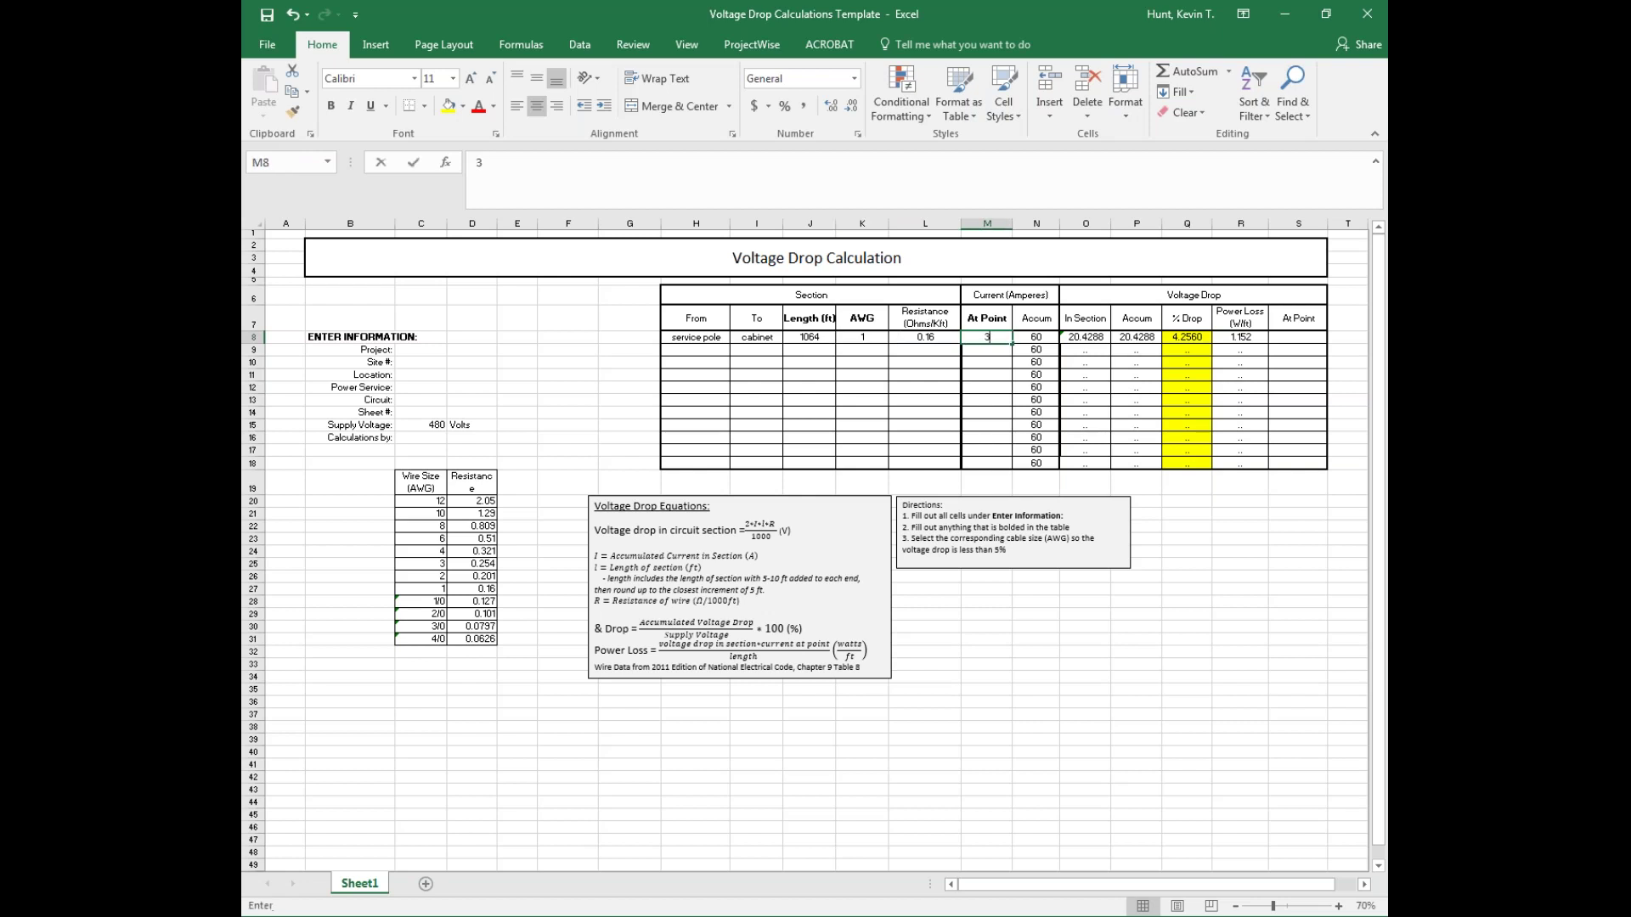
pyautogui.write('30')
pyautogui.click(891, 339)
pyautogui.click(894, 338)
pyautogui.click(863, 357)
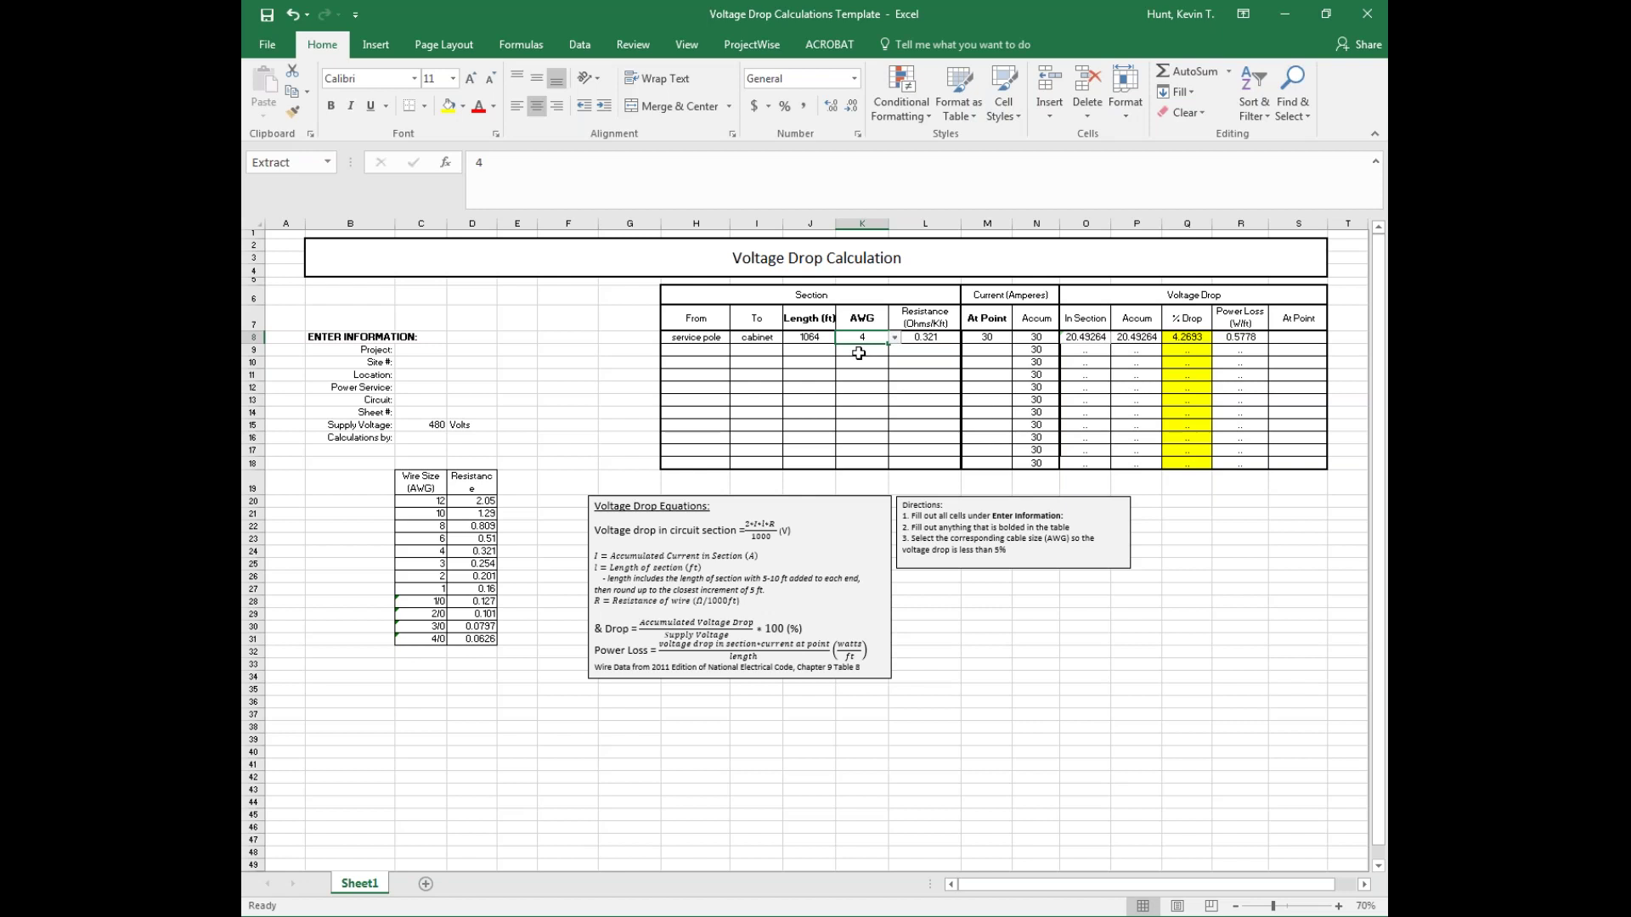
# - Set the supply voltage to 120 volts and the service pole to cabinet wire size to 3/0 AWG
pyautogui.click(415, 429)
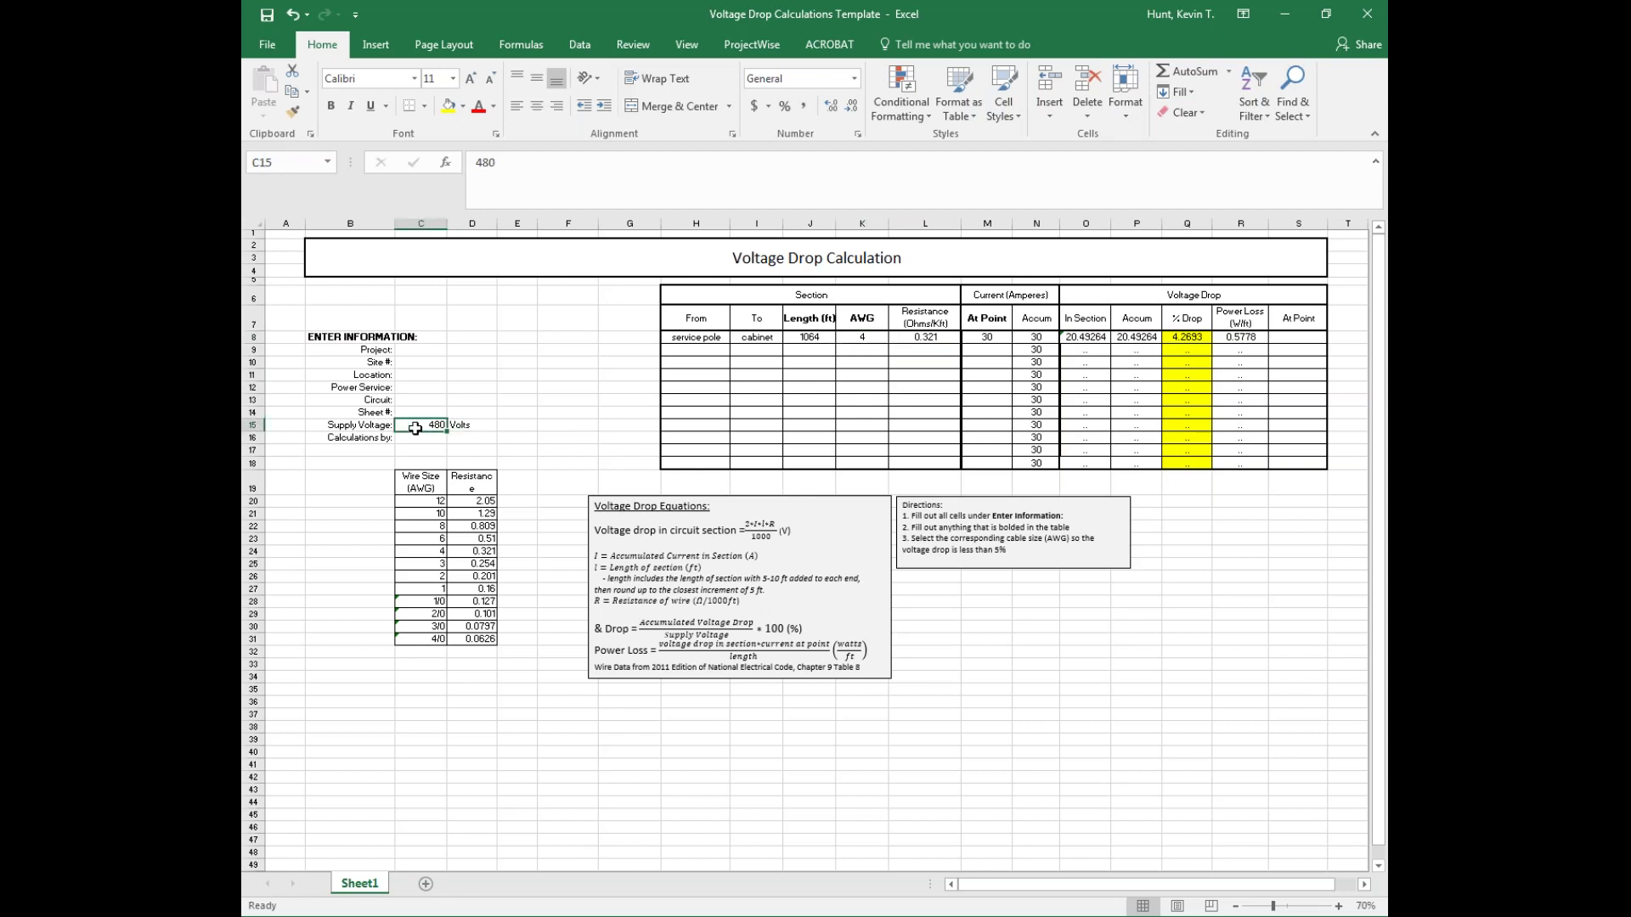
pyautogui.write('120')
pyautogui.press('Return')
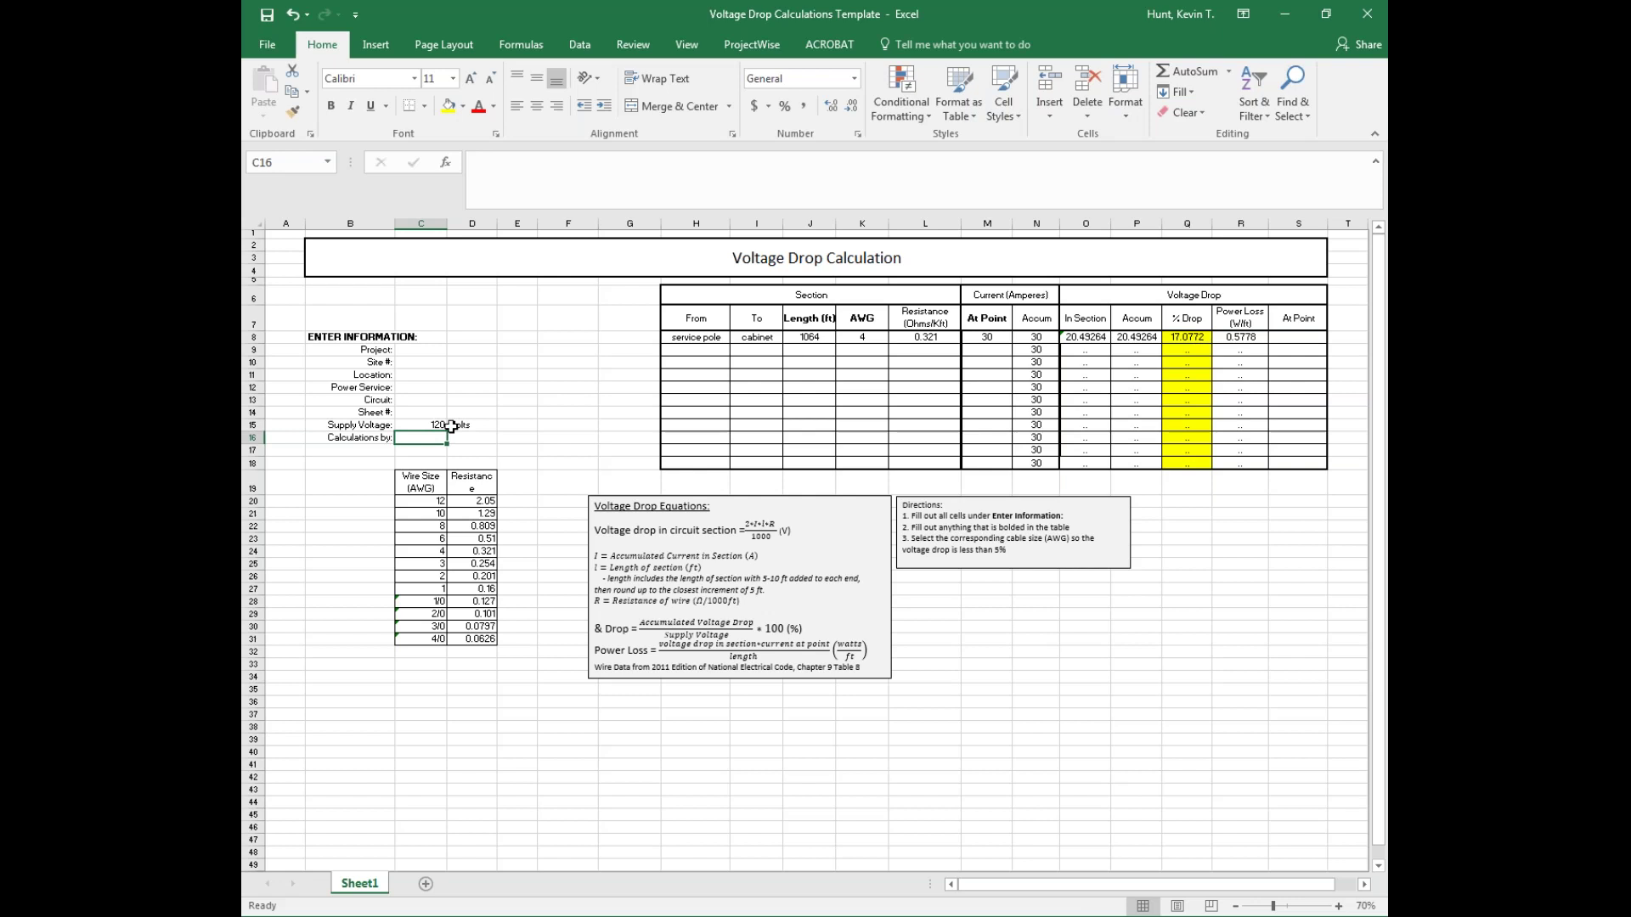
pyautogui.click(874, 337)
pyautogui.click(894, 338)
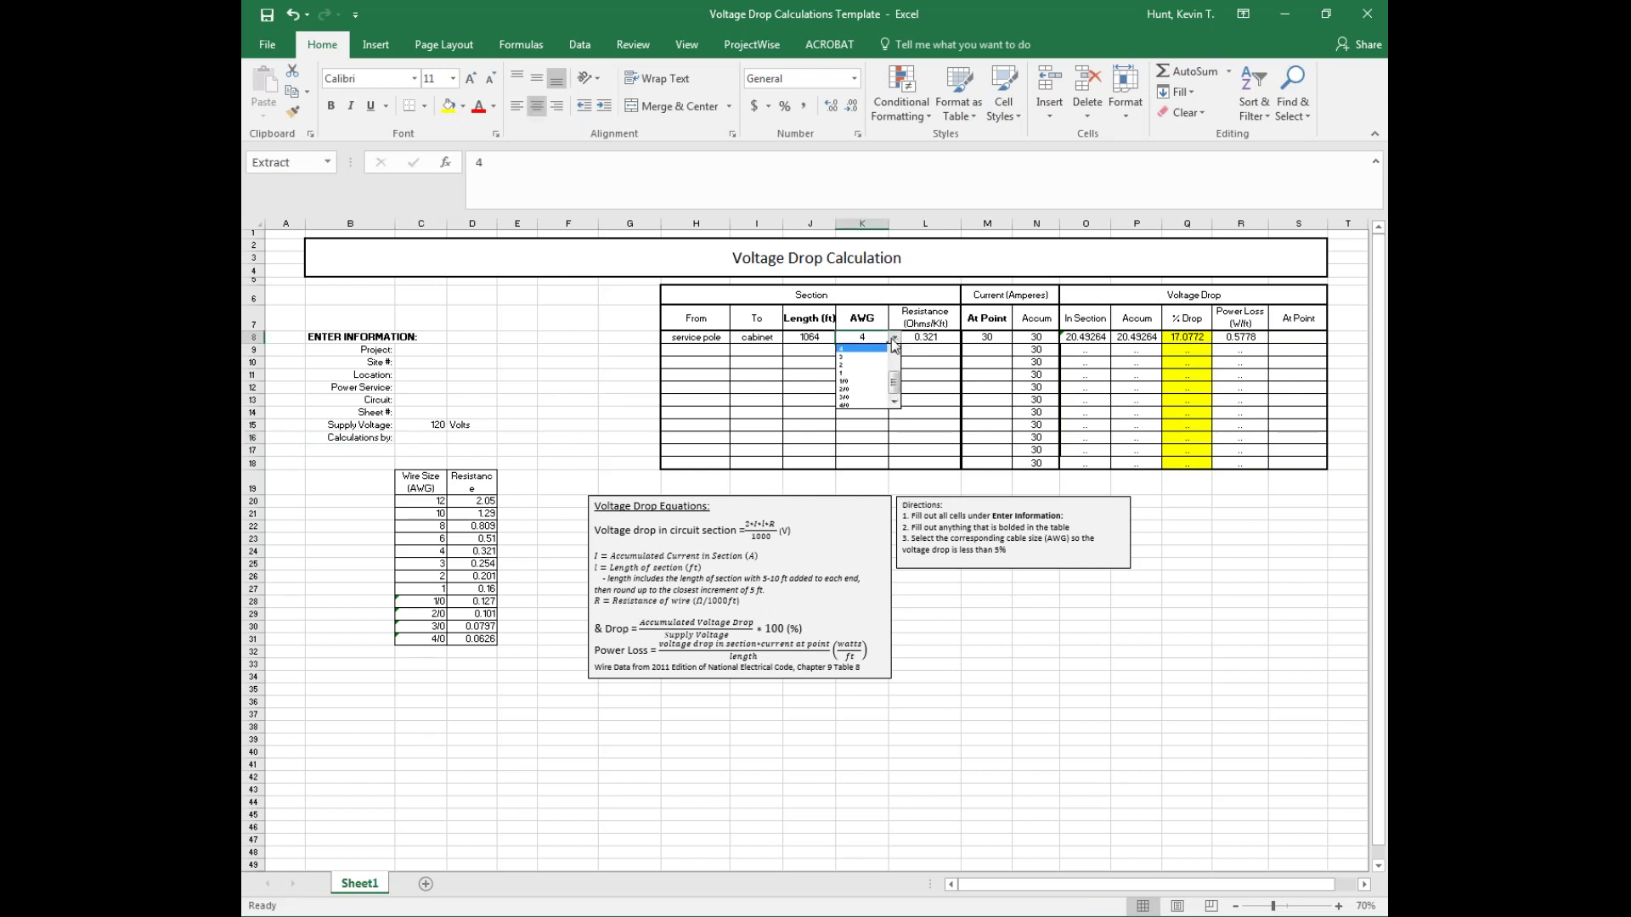
pyautogui.click(864, 397)
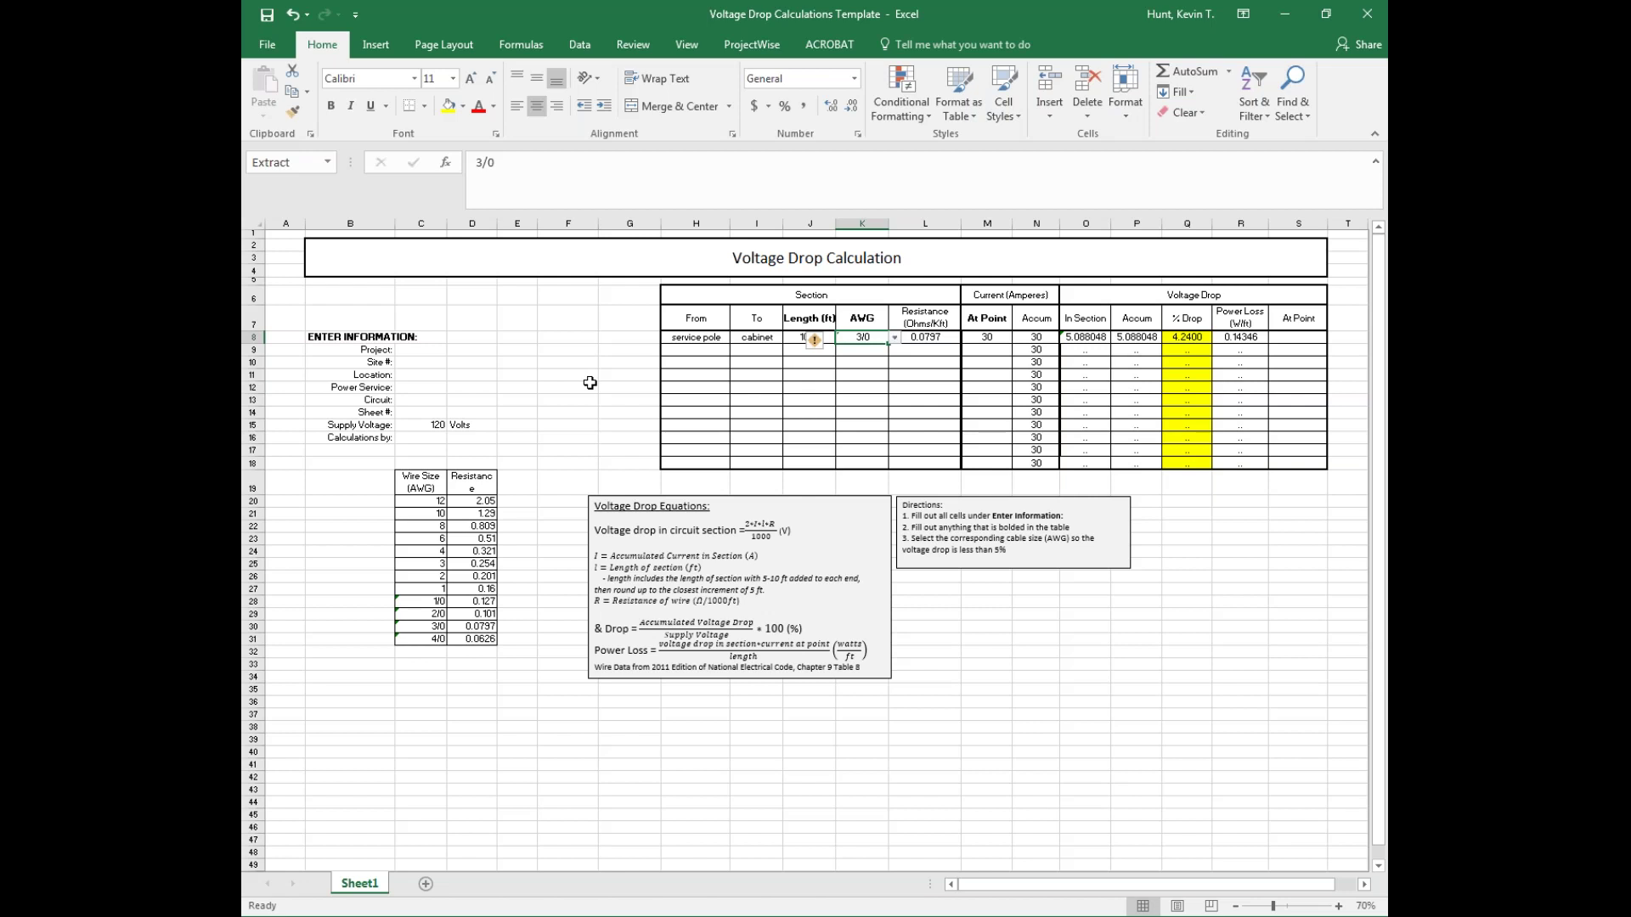
# - Select the supply voltage cell
pyautogui.click(423, 424)
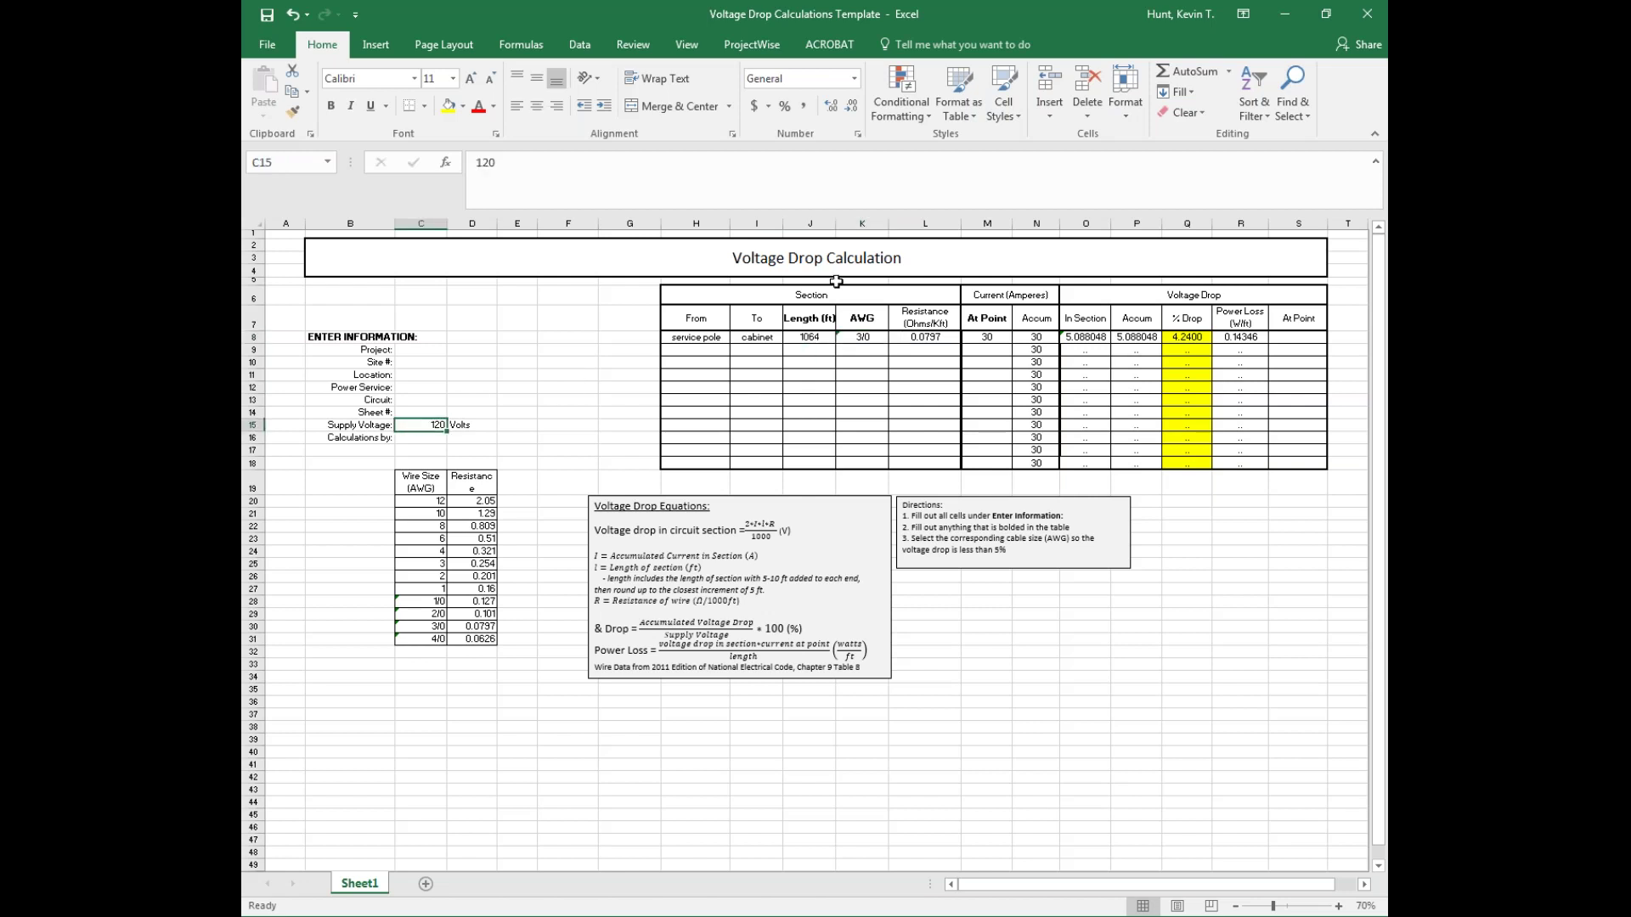